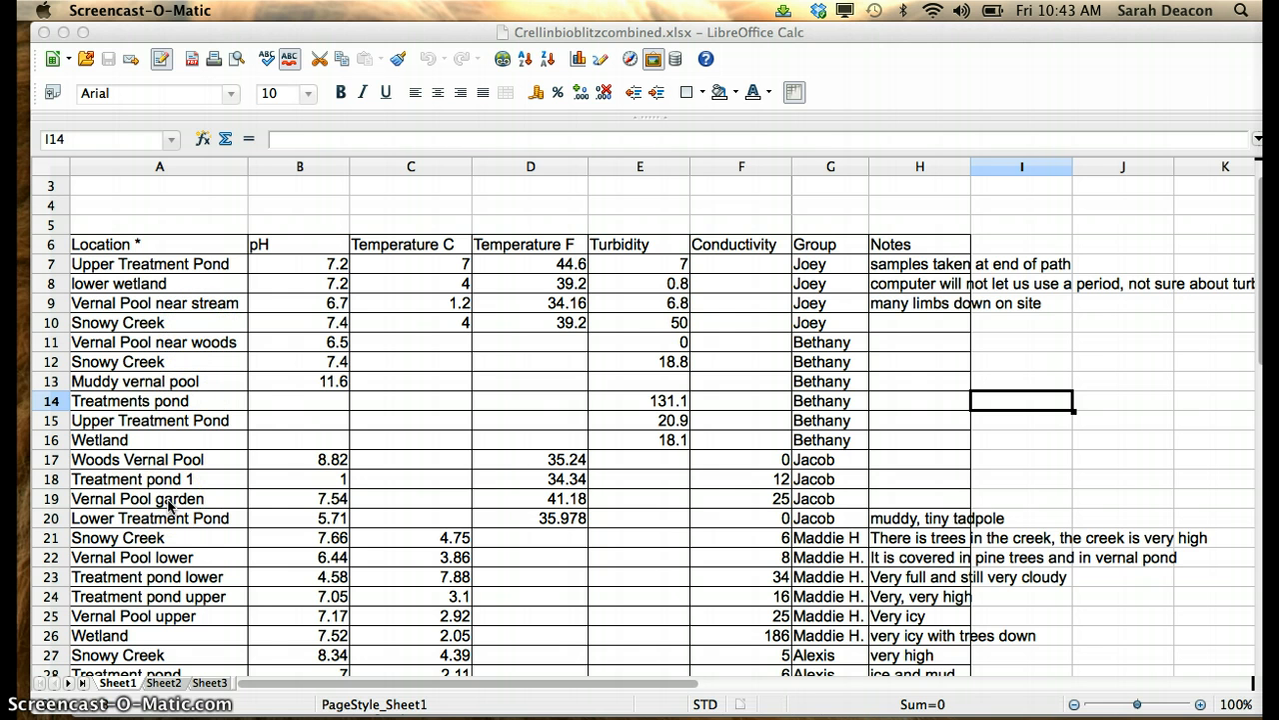
Step: Minimize the Crellinbioblitzcombined.xlsx window and reposition Crellinbioblitzcombclean.xlsx to show its data from the header row through row 29
{"action": "left_click", "coordinate": [63, 35]}
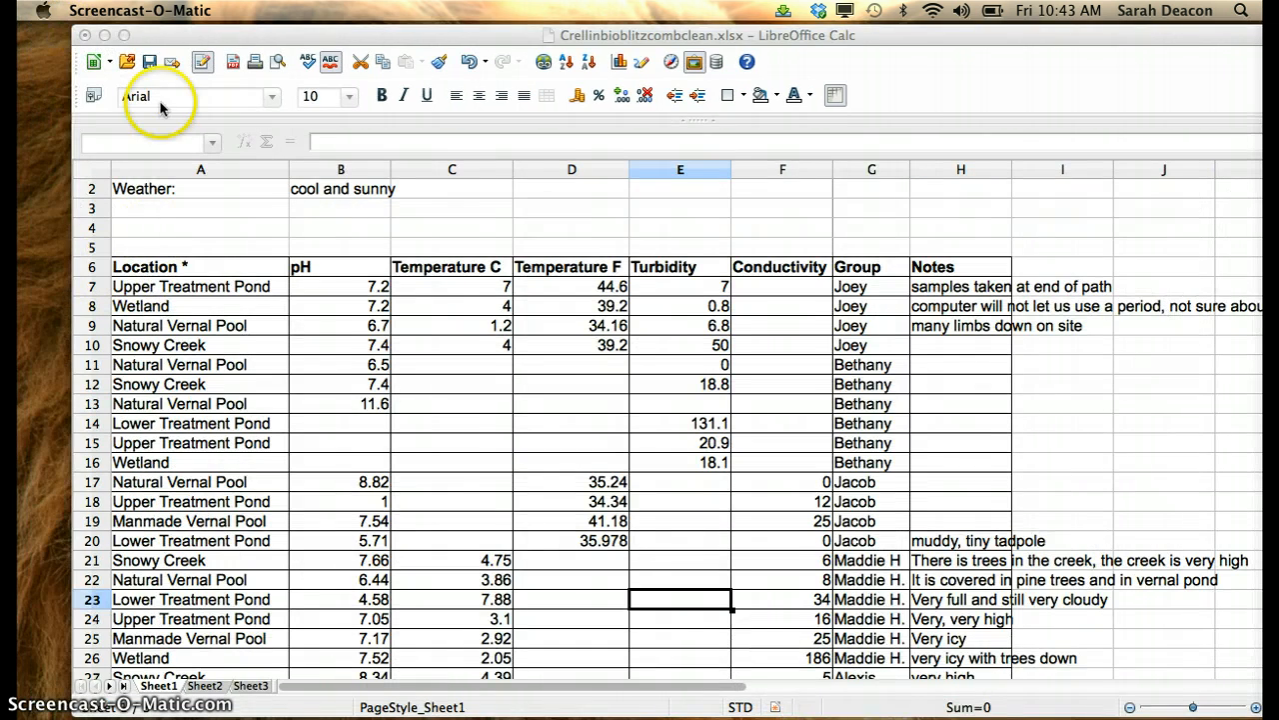
{"action": "left_click", "coordinate": [152, 37]}
{"action": "left_click_drag", "start_coordinate": [152, 37], "coordinate": [126, 36]}
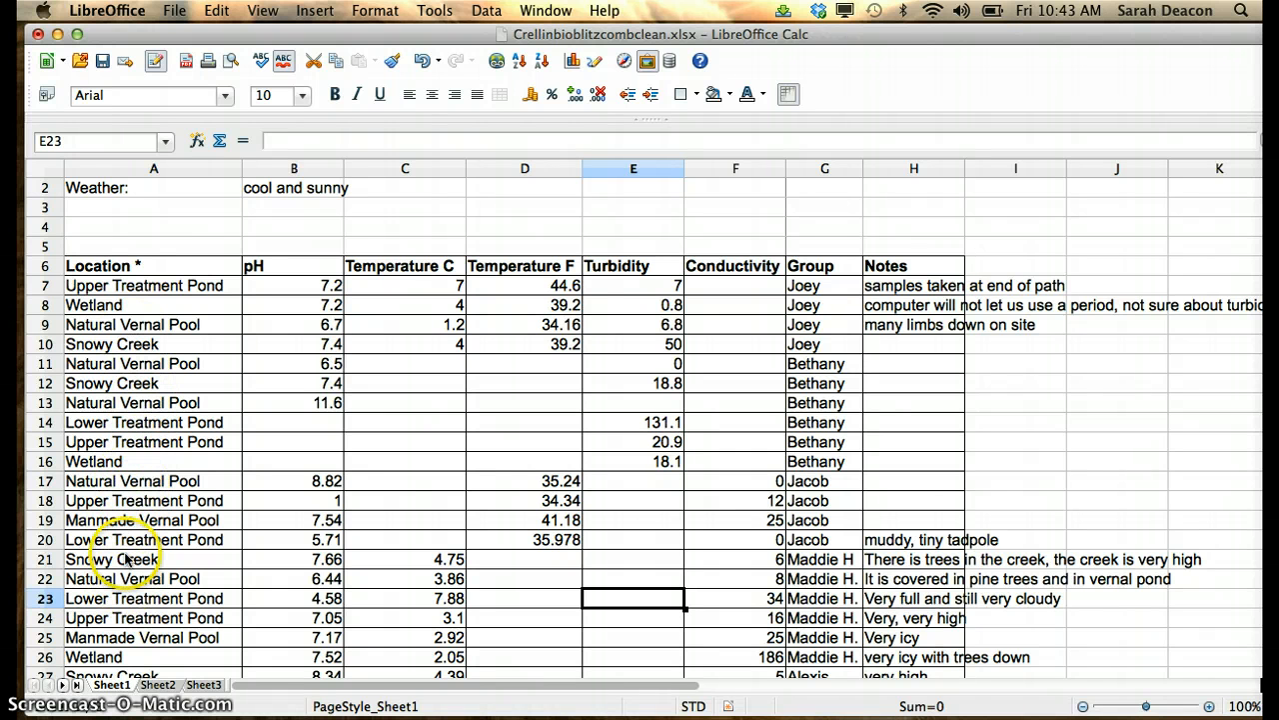
{"action": "scroll", "coordinate": [160, 528], "scroll_direction": "down", "scroll_amount": 2}
{"action": "scroll", "coordinate": [160, 524], "scroll_direction": "up", "scroll_amount": 2}
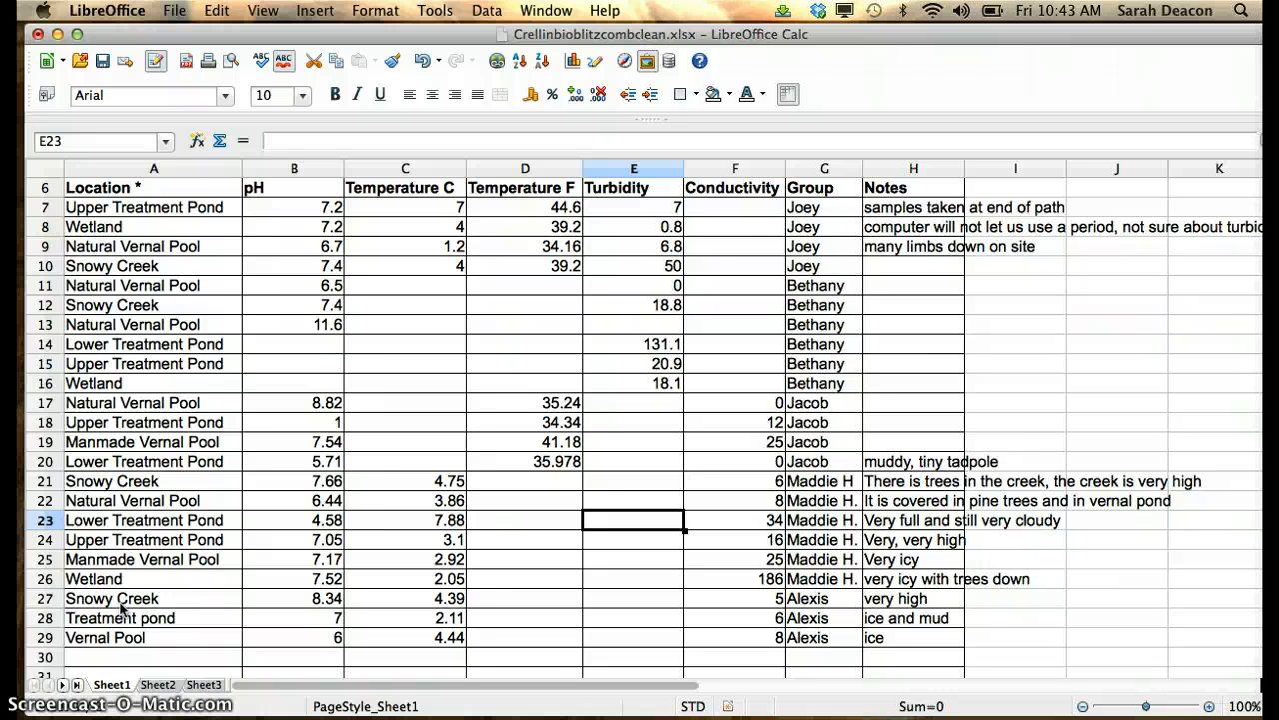
Step: Format the Celsius temperatures in C21:C29 to display as whole numbers with no decimal places
{"action": "left_click", "coordinate": [420, 480]}
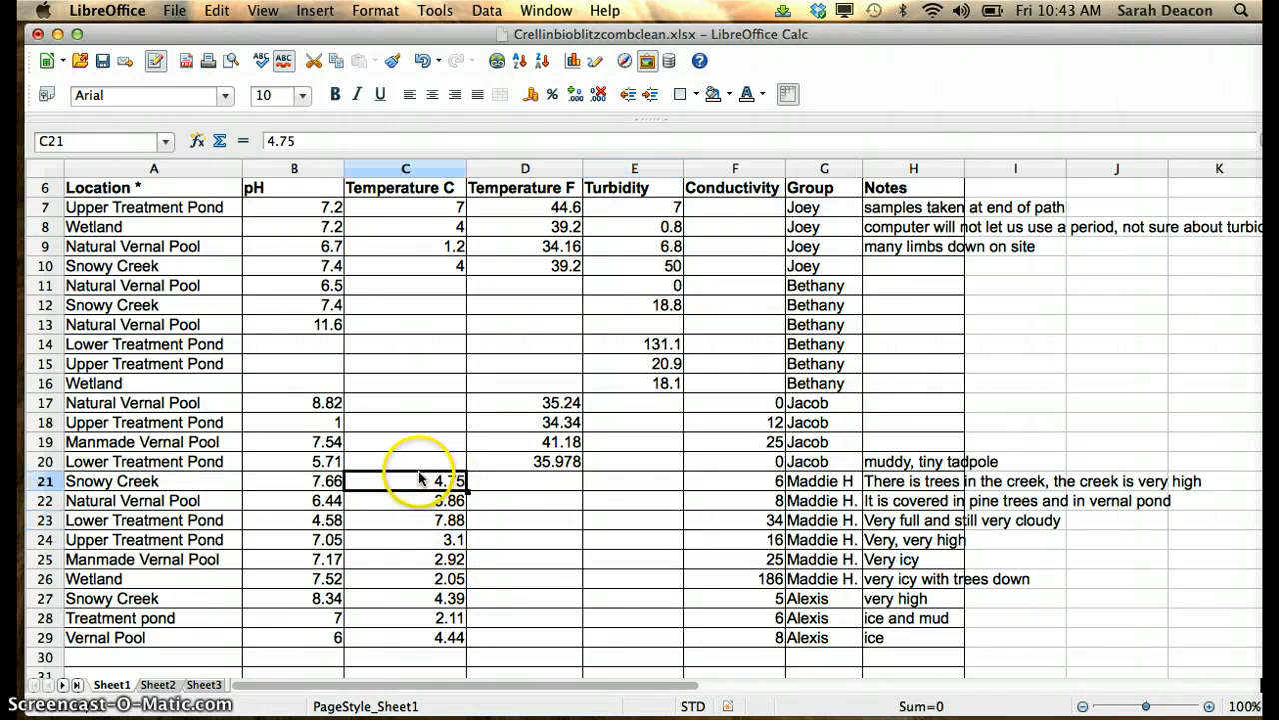
{"action": "left_click", "coordinate": [412, 505]}
{"action": "left_click", "coordinate": [512, 481]}
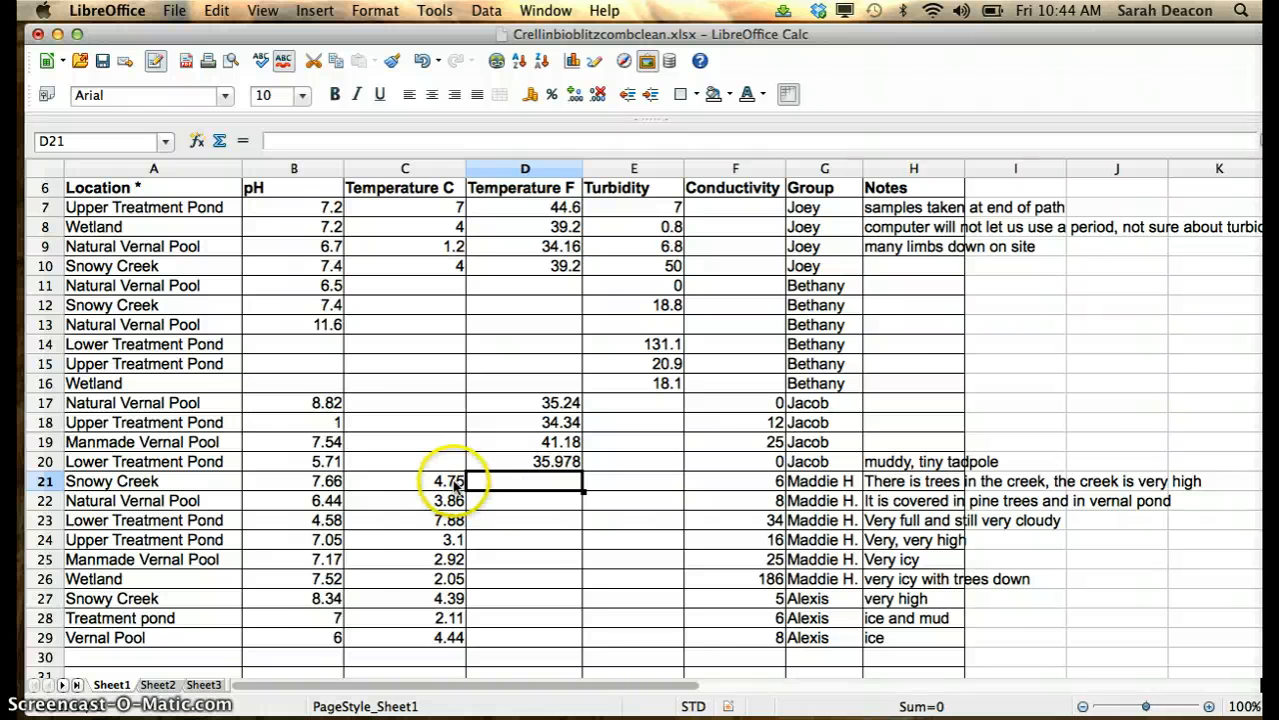
{"action": "left_click_drag", "start_coordinate": [455, 483], "coordinate": [454, 638]}
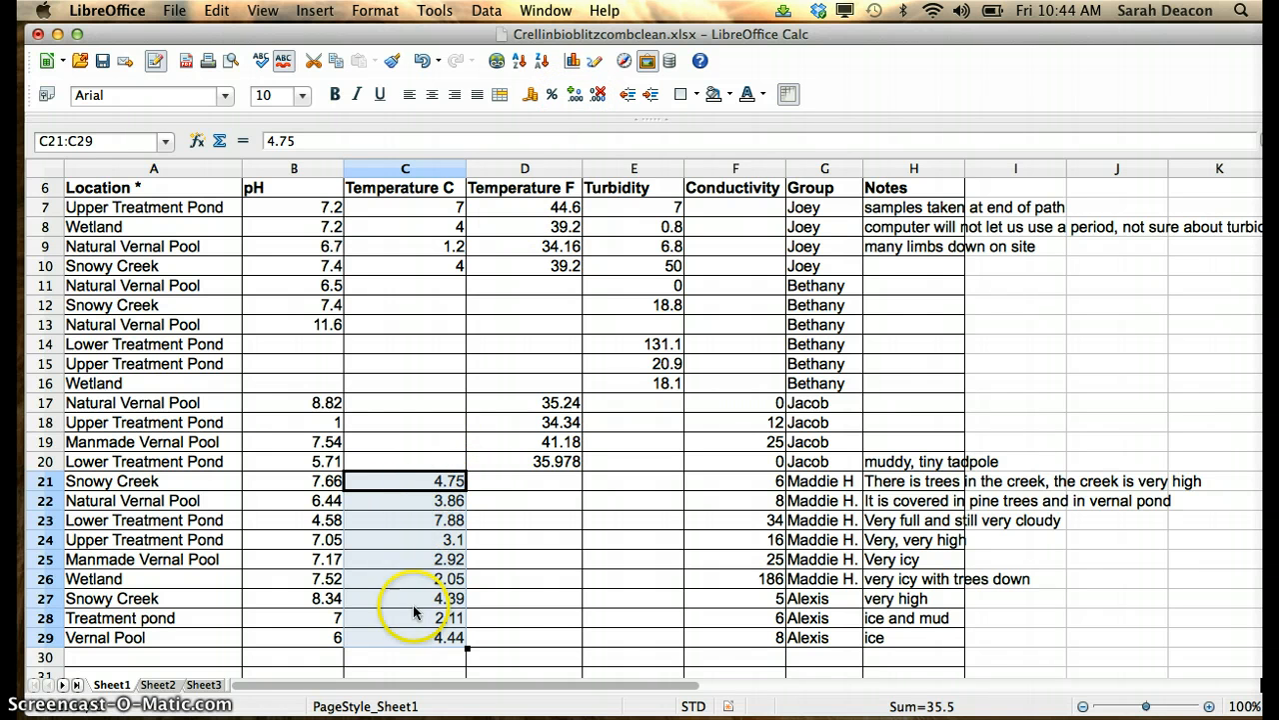
{"action": "left_click", "coordinate": [598, 94]}
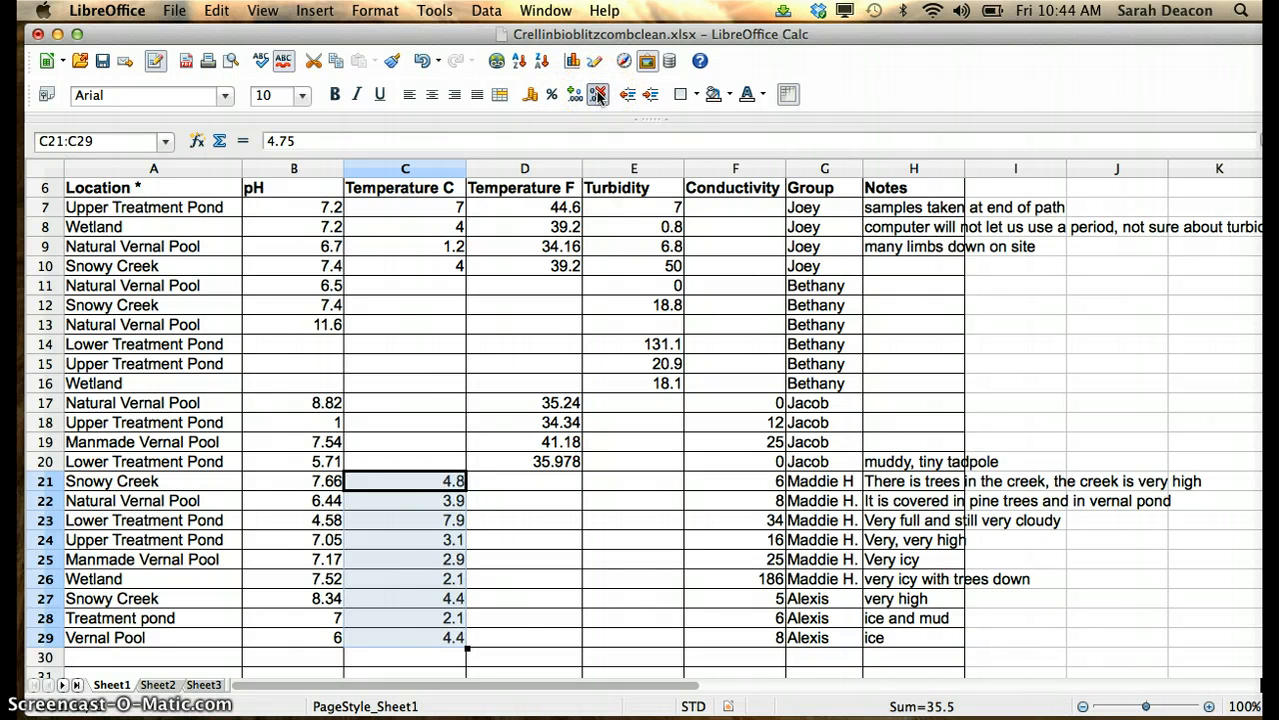
{"action": "left_click", "coordinate": [574, 93]}
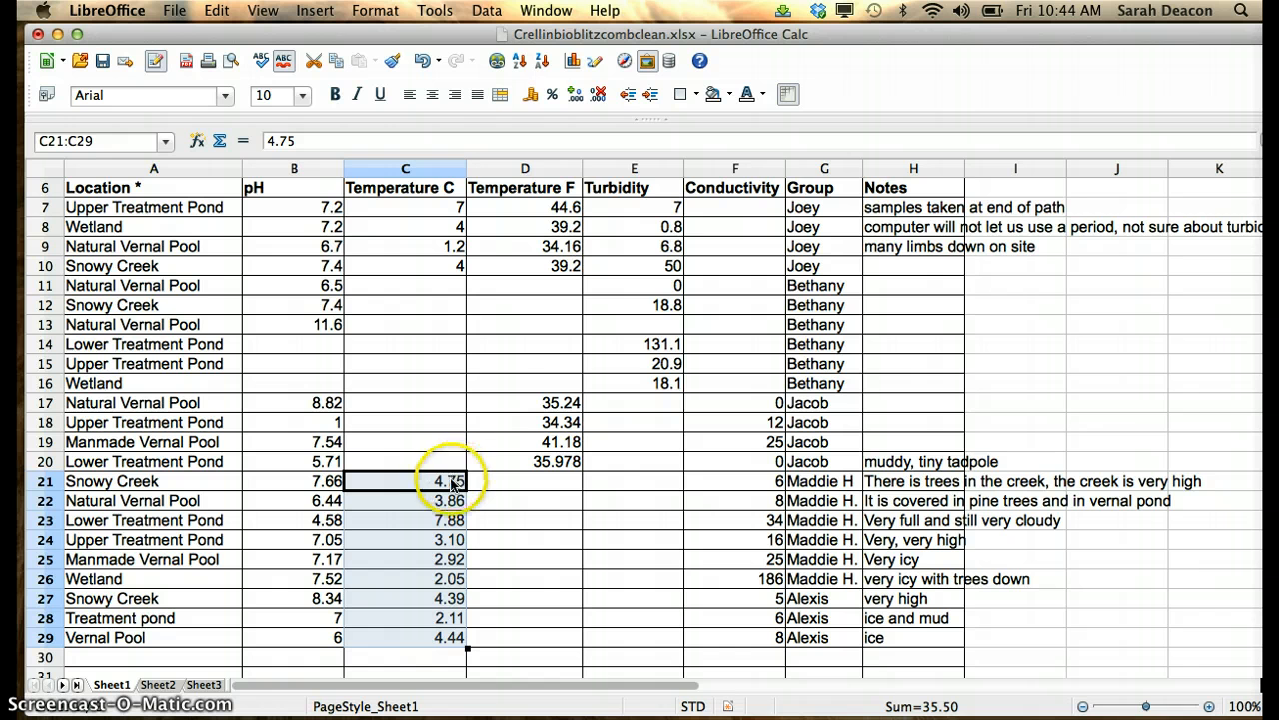
{"action": "left_click", "coordinate": [599, 96]}
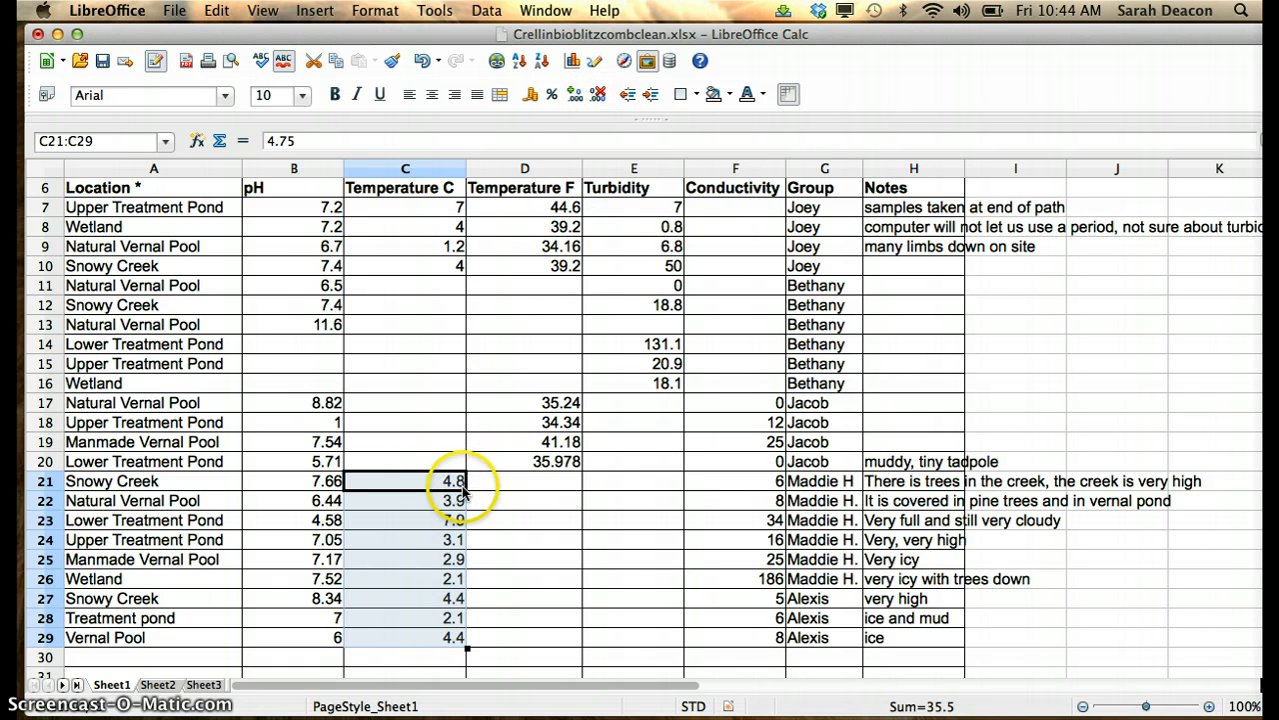
{"action": "left_click", "coordinate": [603, 100]}
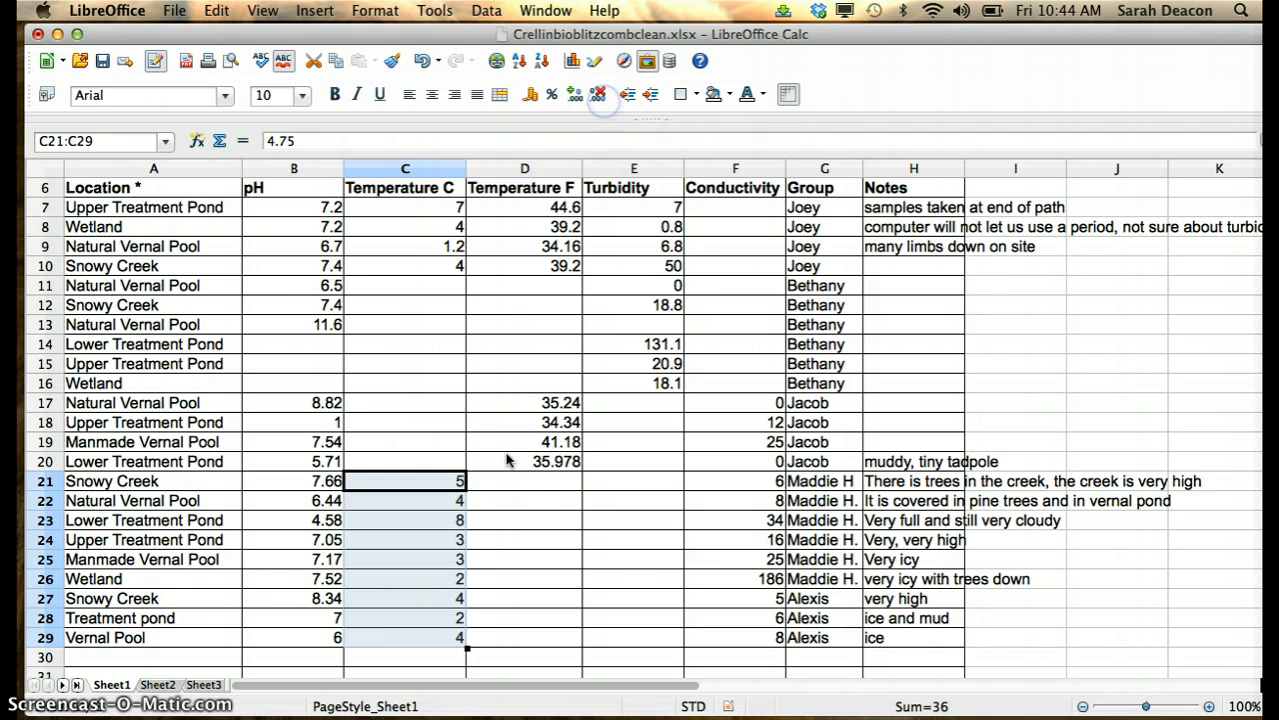
Step: Show the Celsius temperatures in C21:C29 with two decimal places, and return them to whole numbers
{"action": "left_click", "coordinate": [507, 500]}
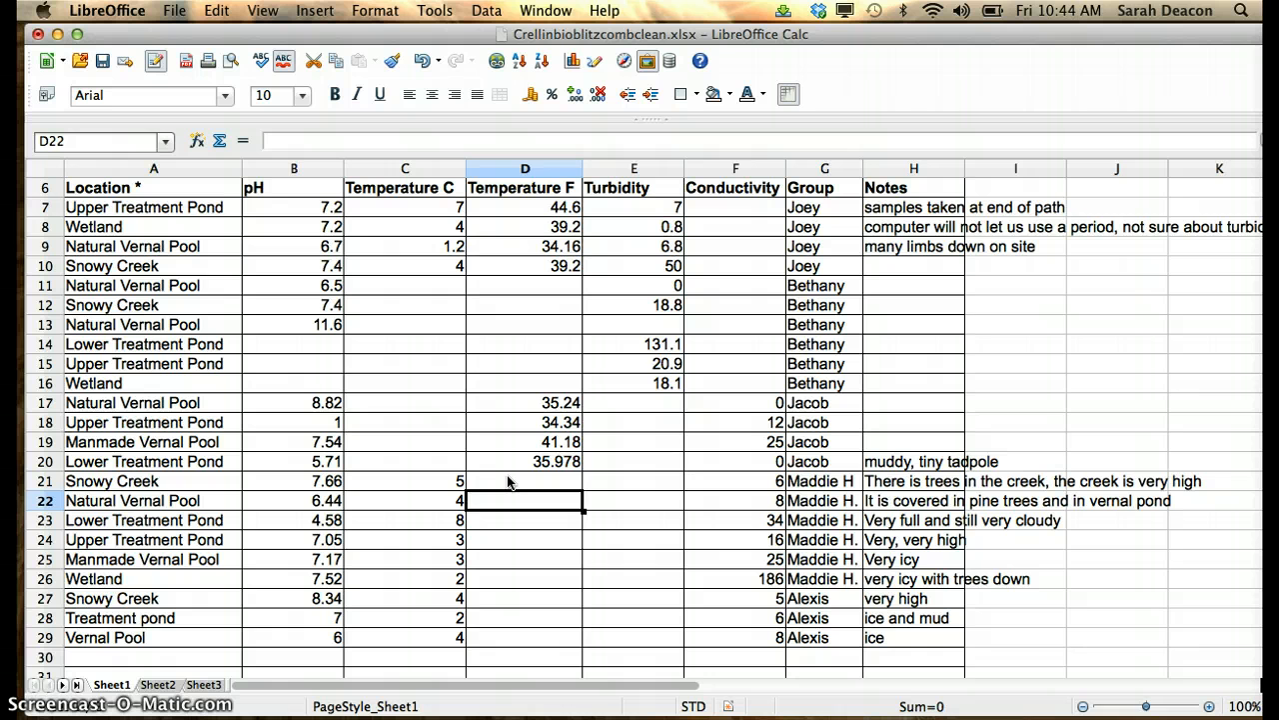
{"action": "left_click", "coordinate": [507, 482]}
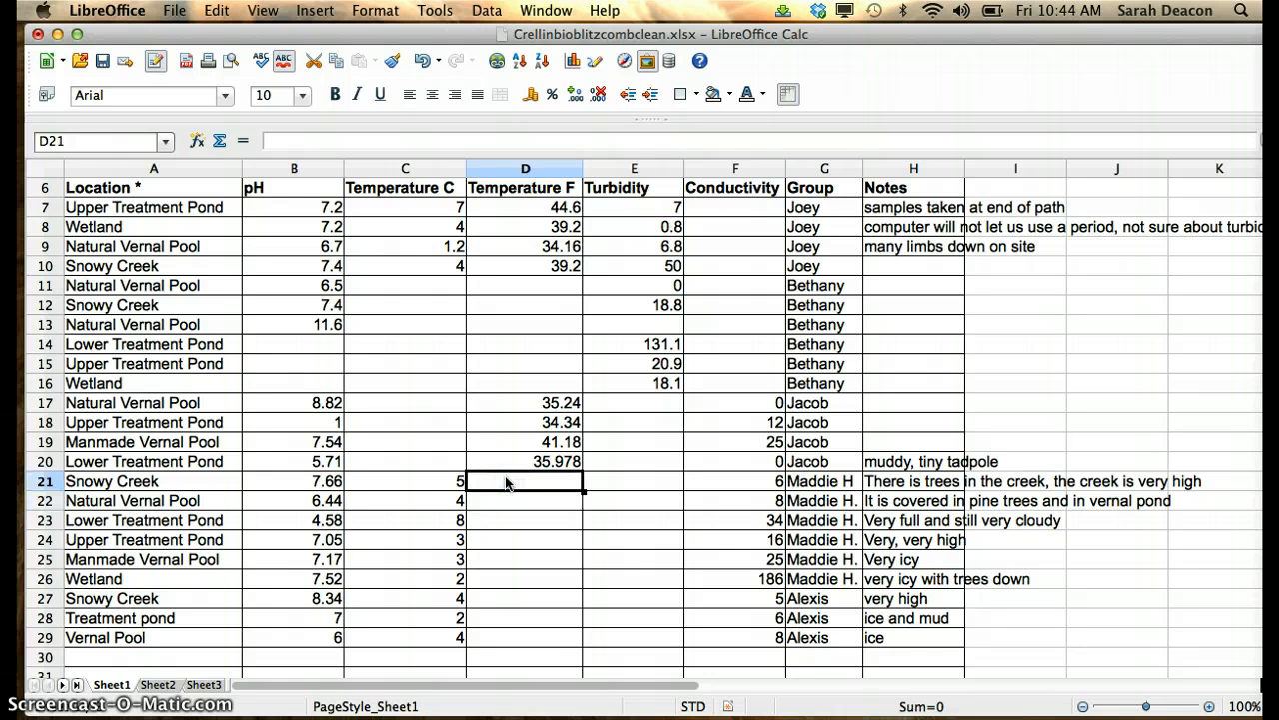
{"action": "left_click_drag", "start_coordinate": [446, 481], "coordinate": [430, 635]}
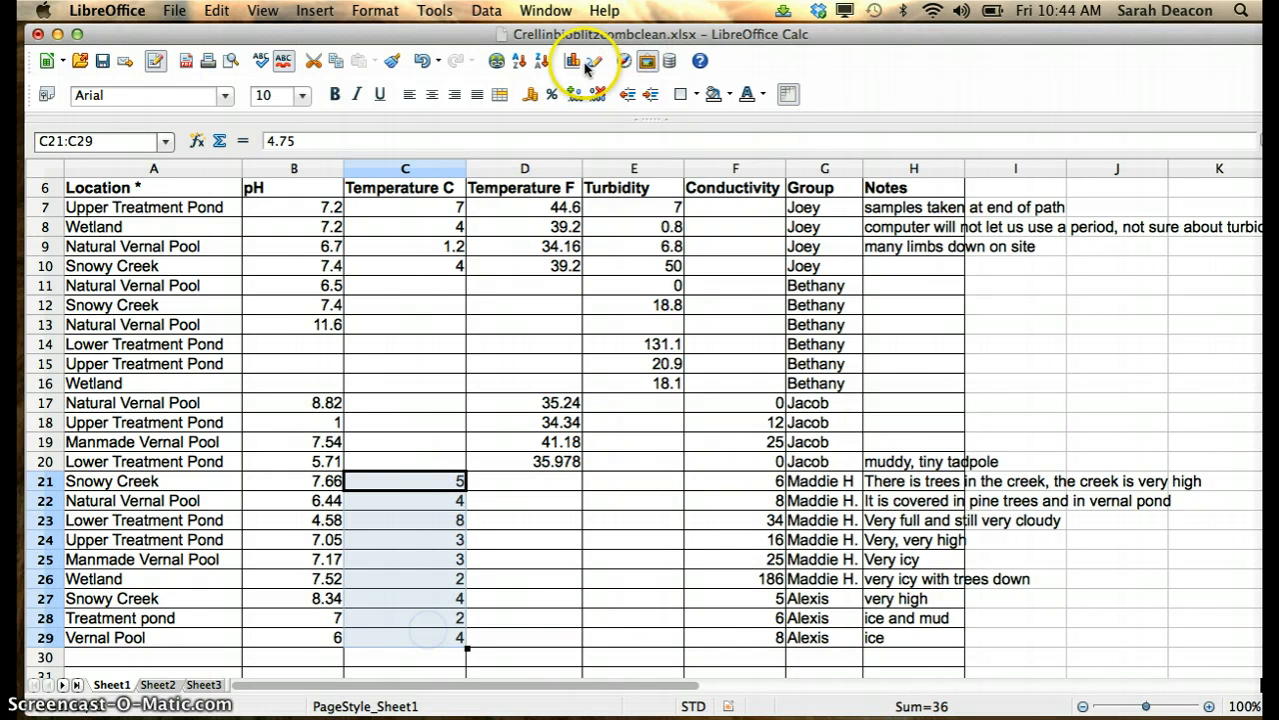
{"action": "left_click", "coordinate": [575, 94]}
{"action": "left_click", "coordinate": [574, 94]}
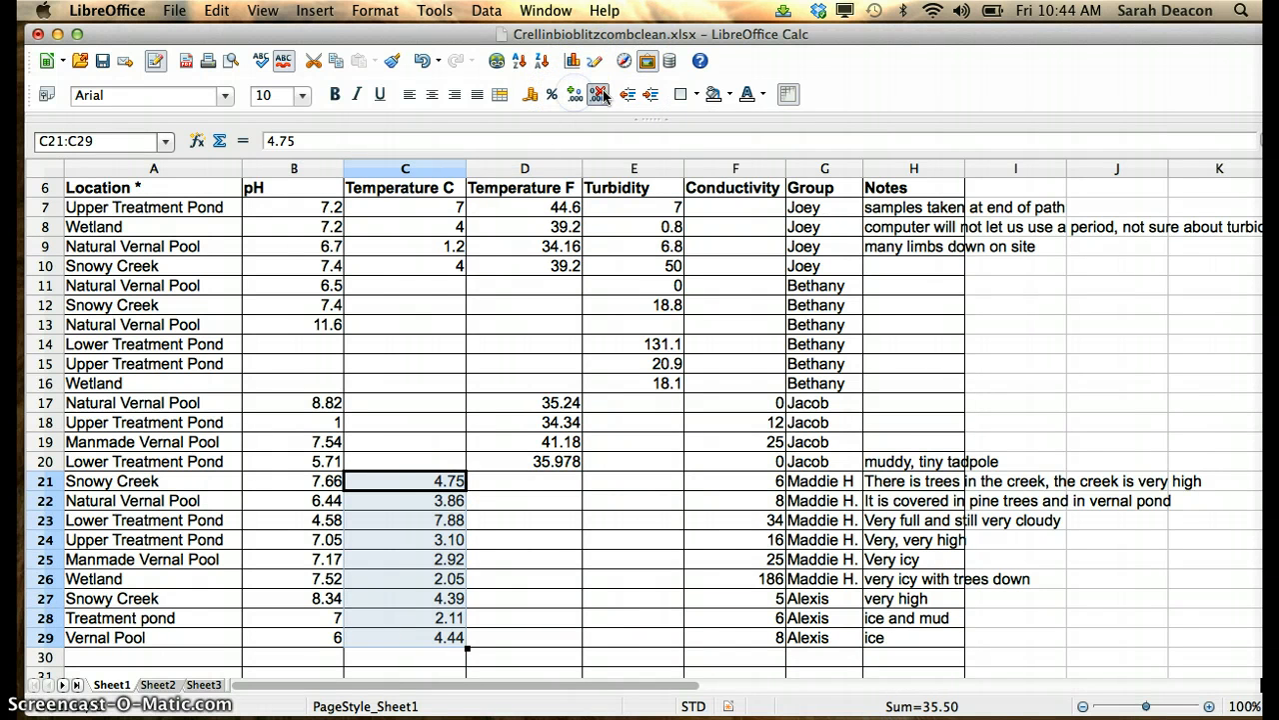
{"action": "left_click", "coordinate": [597, 94]}
{"action": "left_click", "coordinate": [597, 94]}
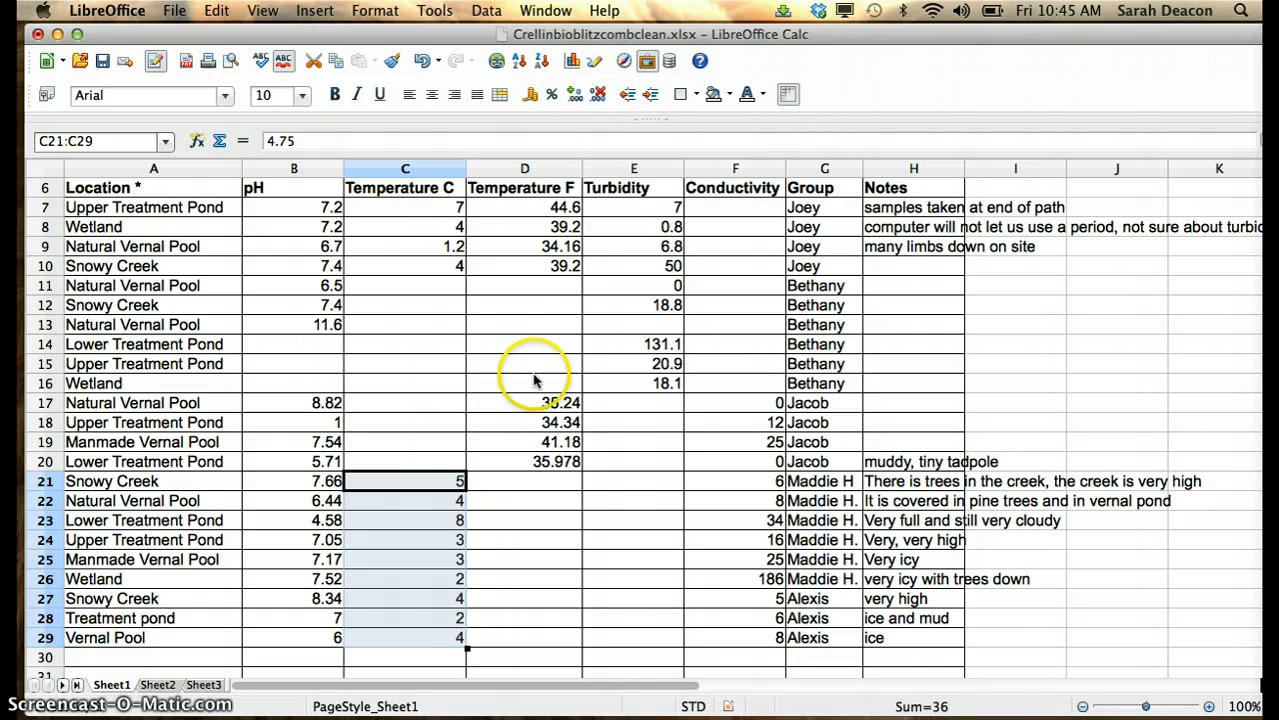
Step: Enter the Celsius-to-Fahrenheit conversion =(5*9)/5+32 in D21 for the Snowy Creek row
{"action": "left_click", "coordinate": [515, 482]}
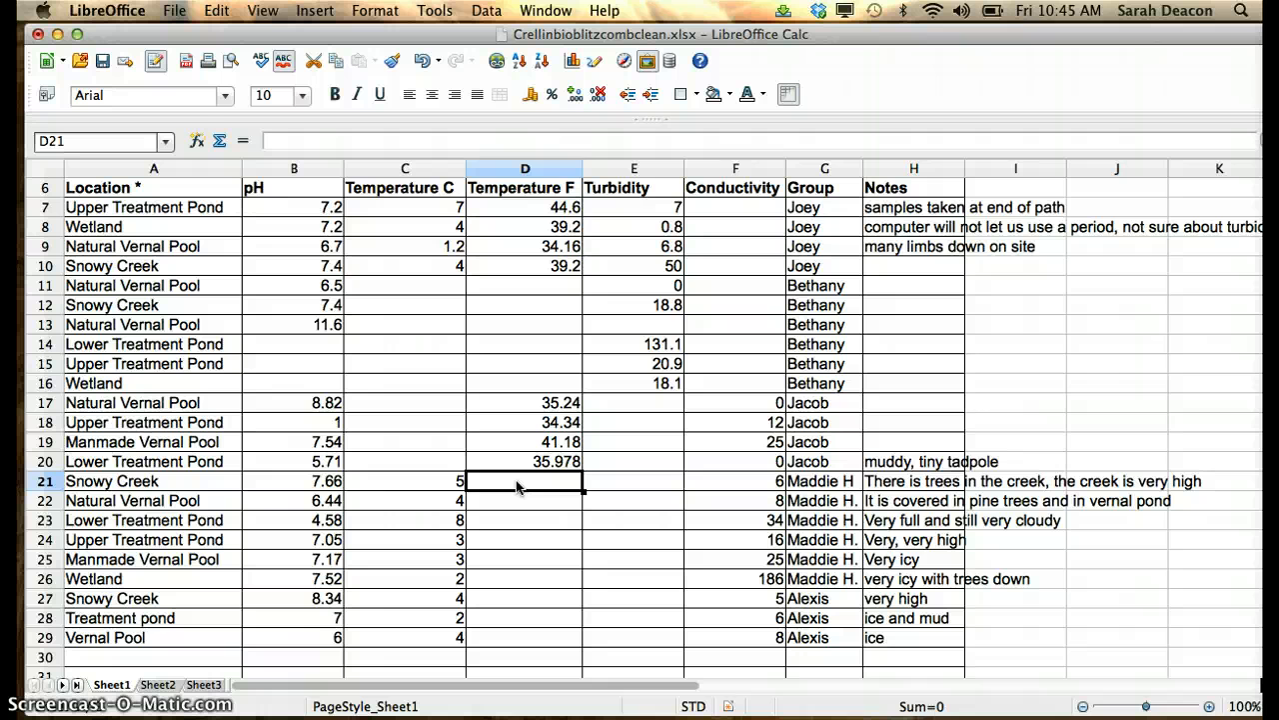
{"action": "type", "text": "="}
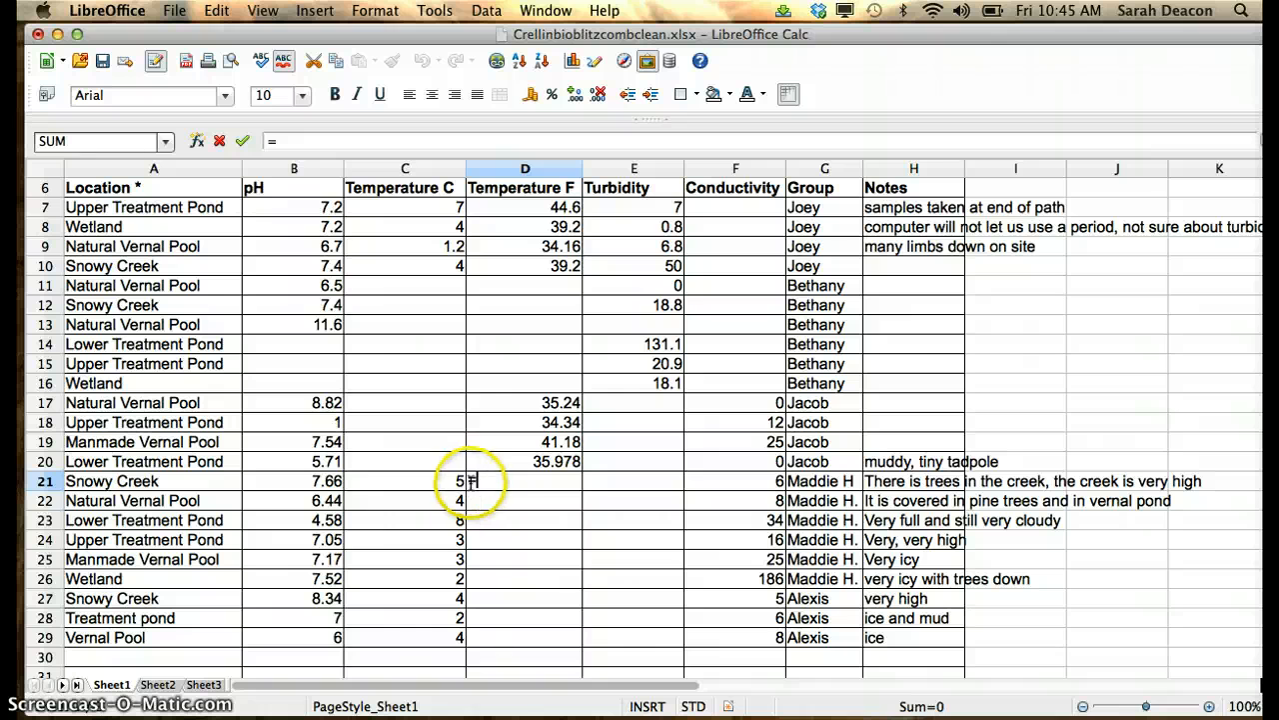
{"action": "type", "text": "5*"}
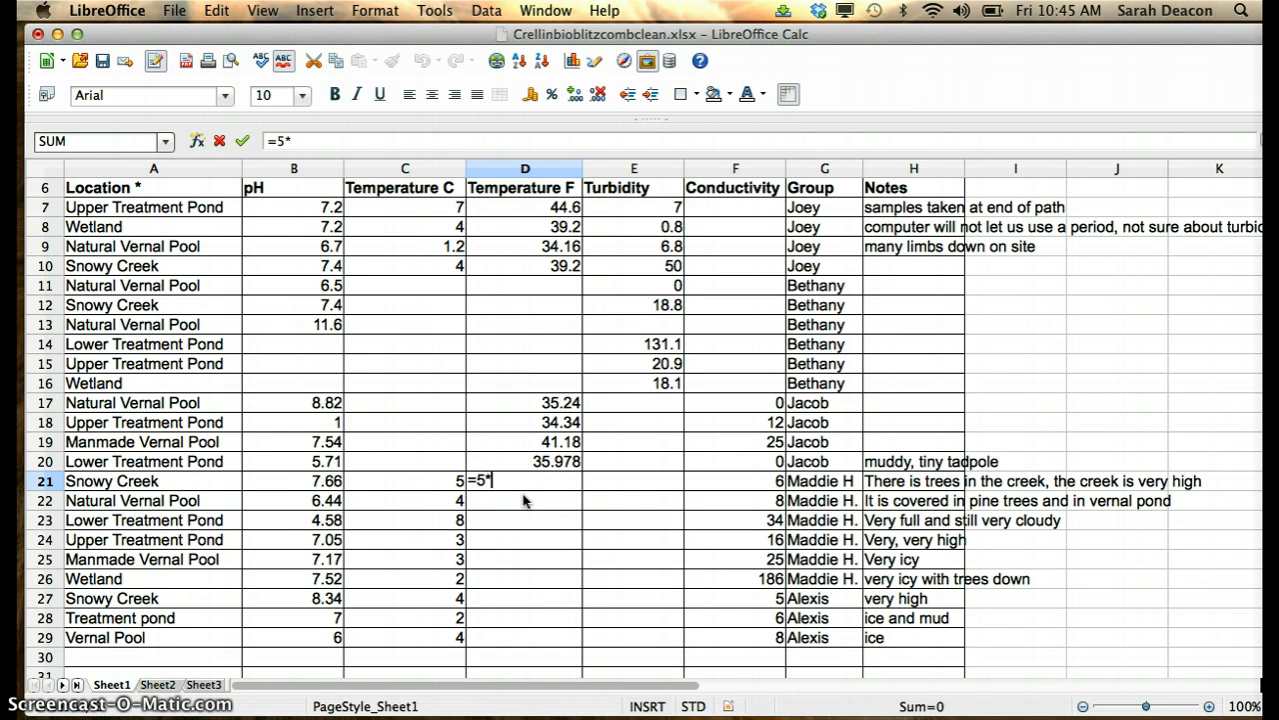
{"action": "type", "text": "9"}
{"action": "type", "text": ")"}
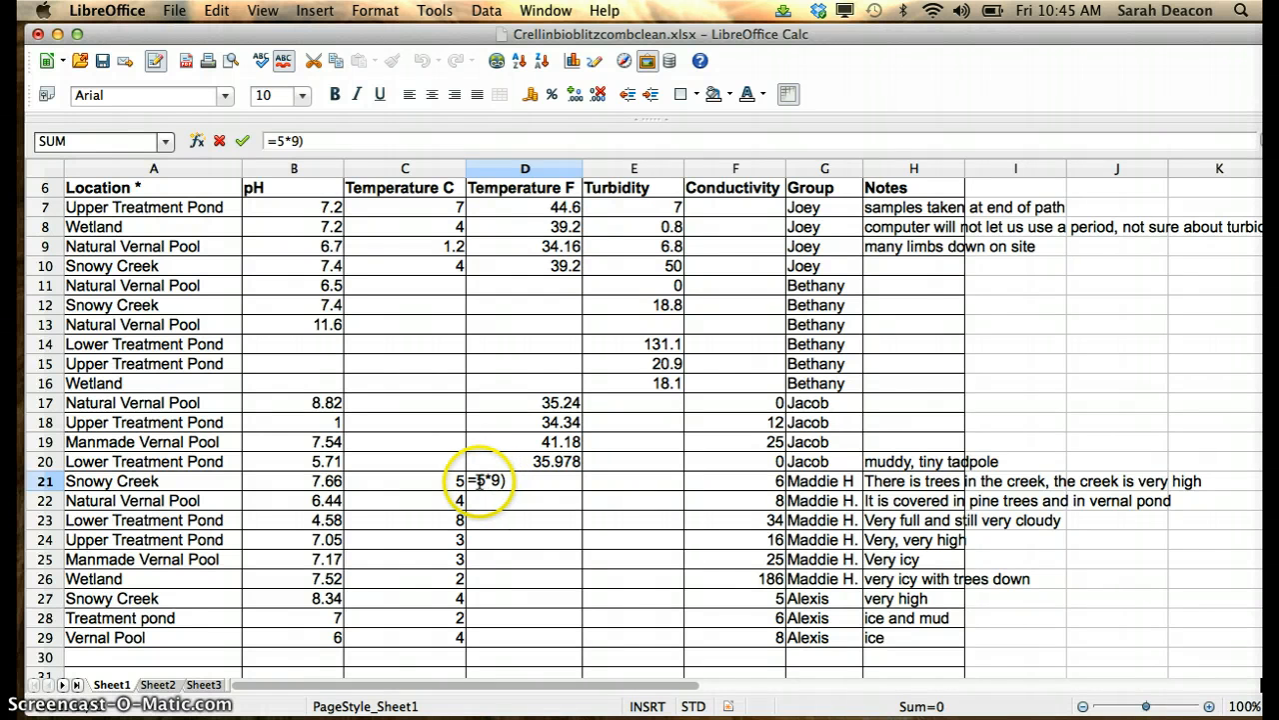
{"action": "left_click", "coordinate": [480, 481]}
{"action": "type", "text": "("}
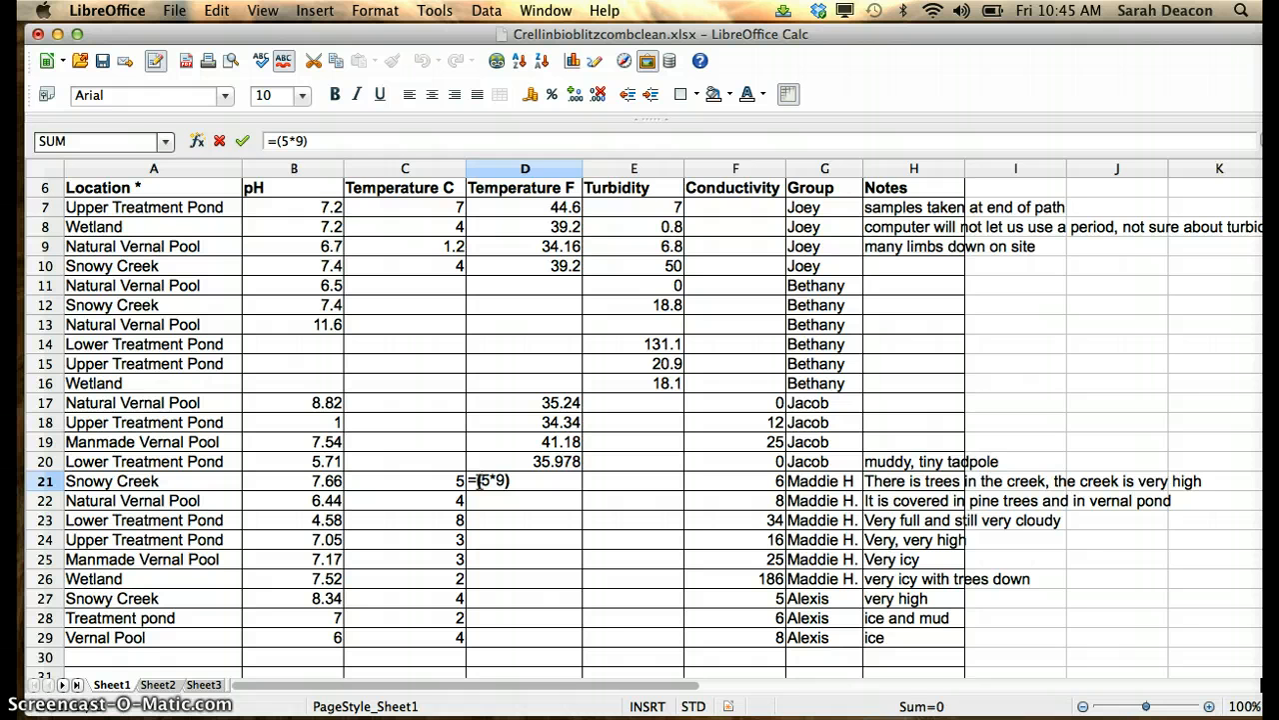
{"action": "left_click", "coordinate": [515, 482]}
{"action": "type", "text": "/5+32"}
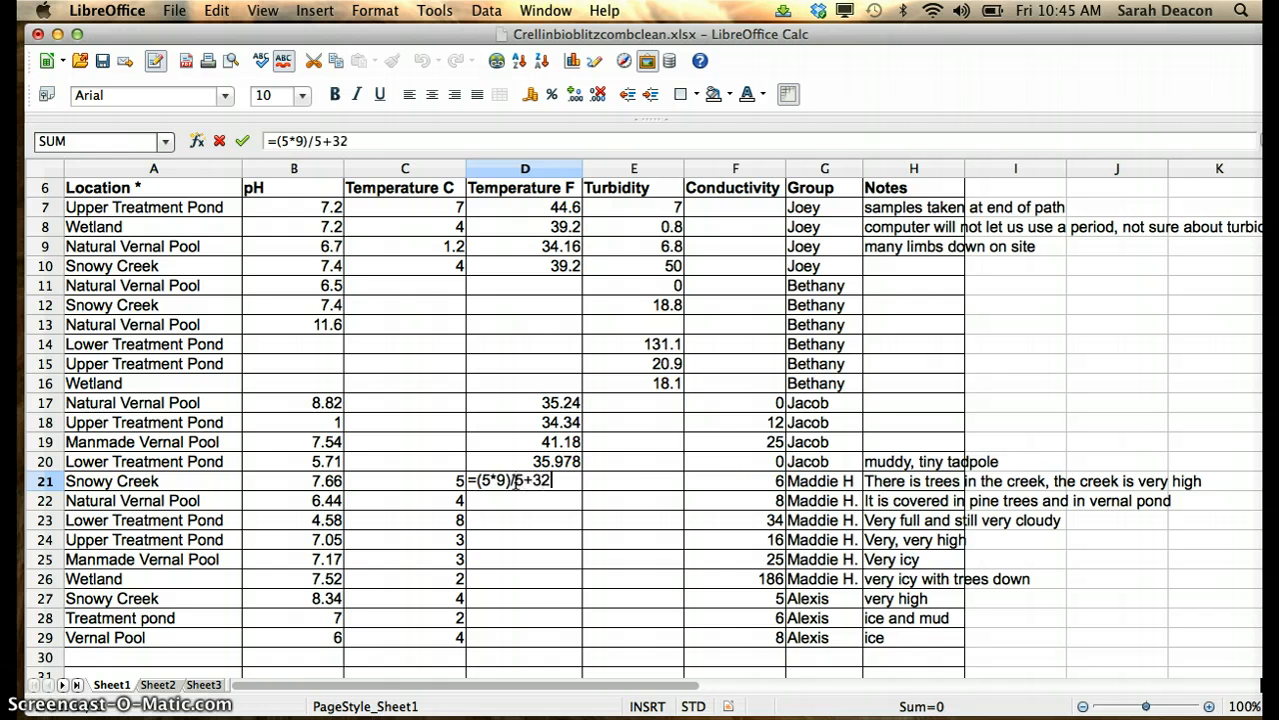
{"action": "key", "text": "Return"}
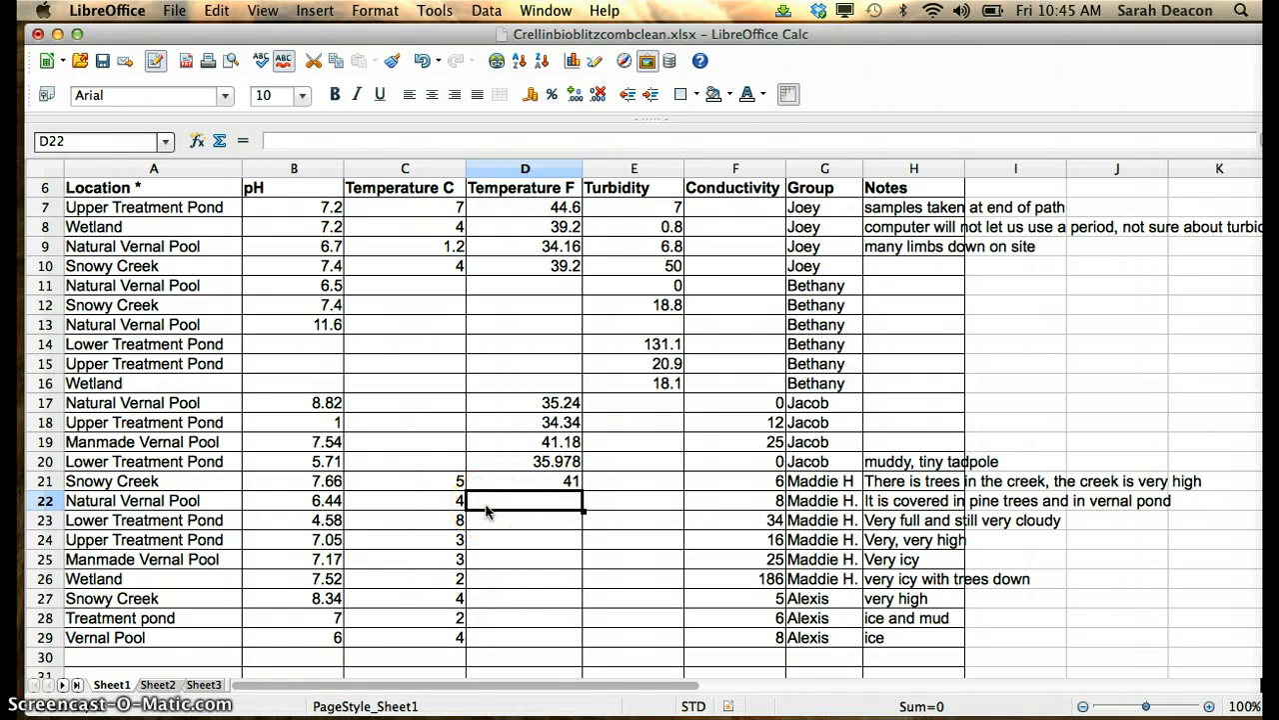
Step: Enter the conversion formula =(C22*9)/5+32 in D22, referencing the Celsius cell of the same Natural Vernal Pool row
{"action": "type", "text": "="}
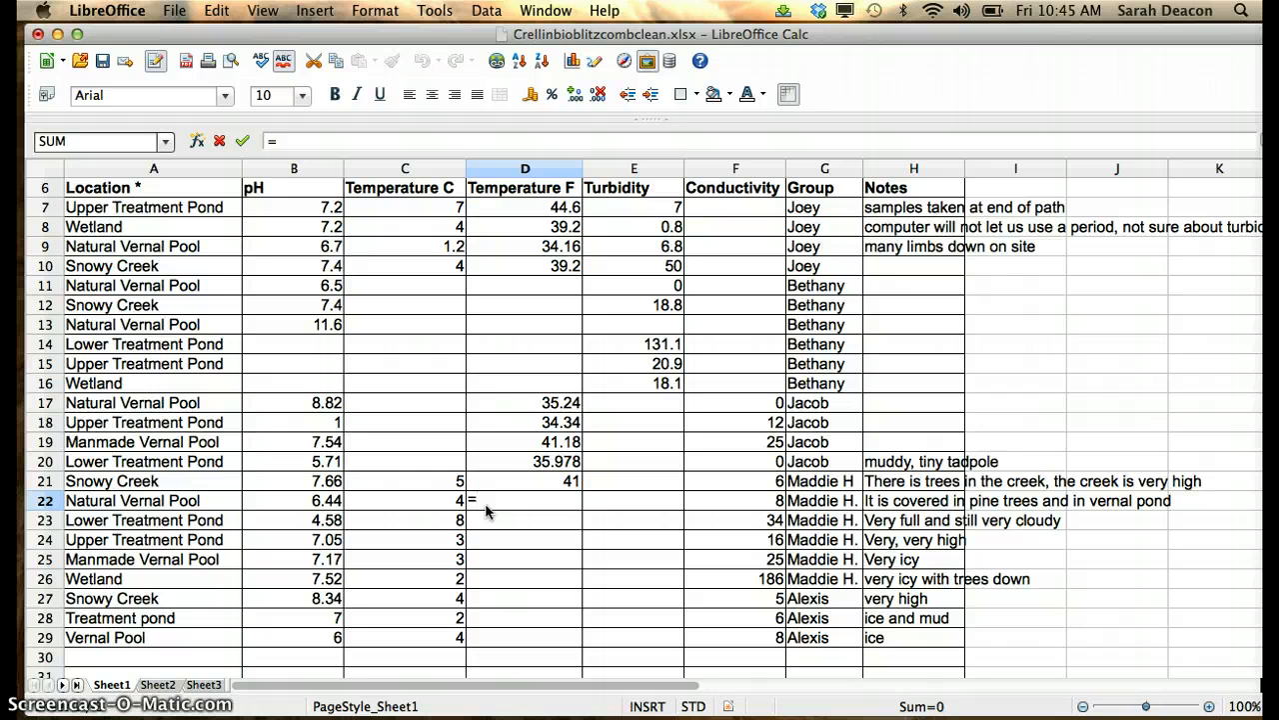
{"action": "left_click", "coordinate": [453, 498]}
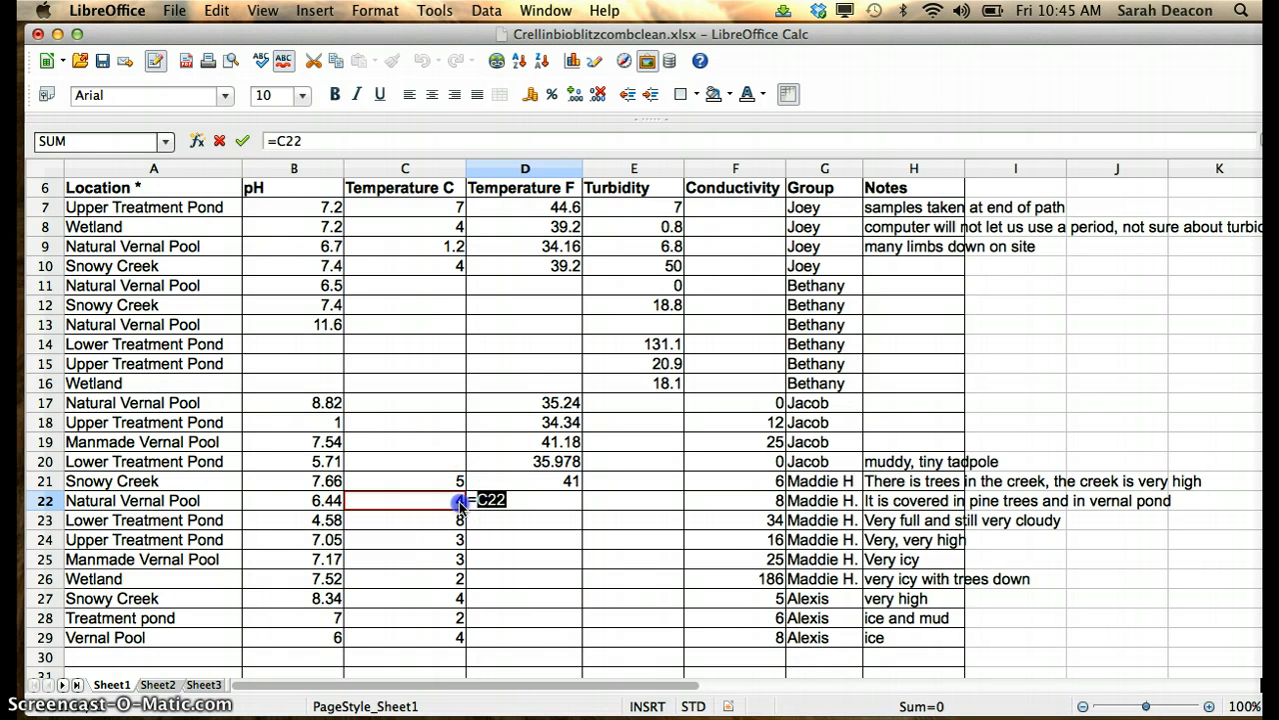
{"action": "left_click", "coordinate": [489, 523]}
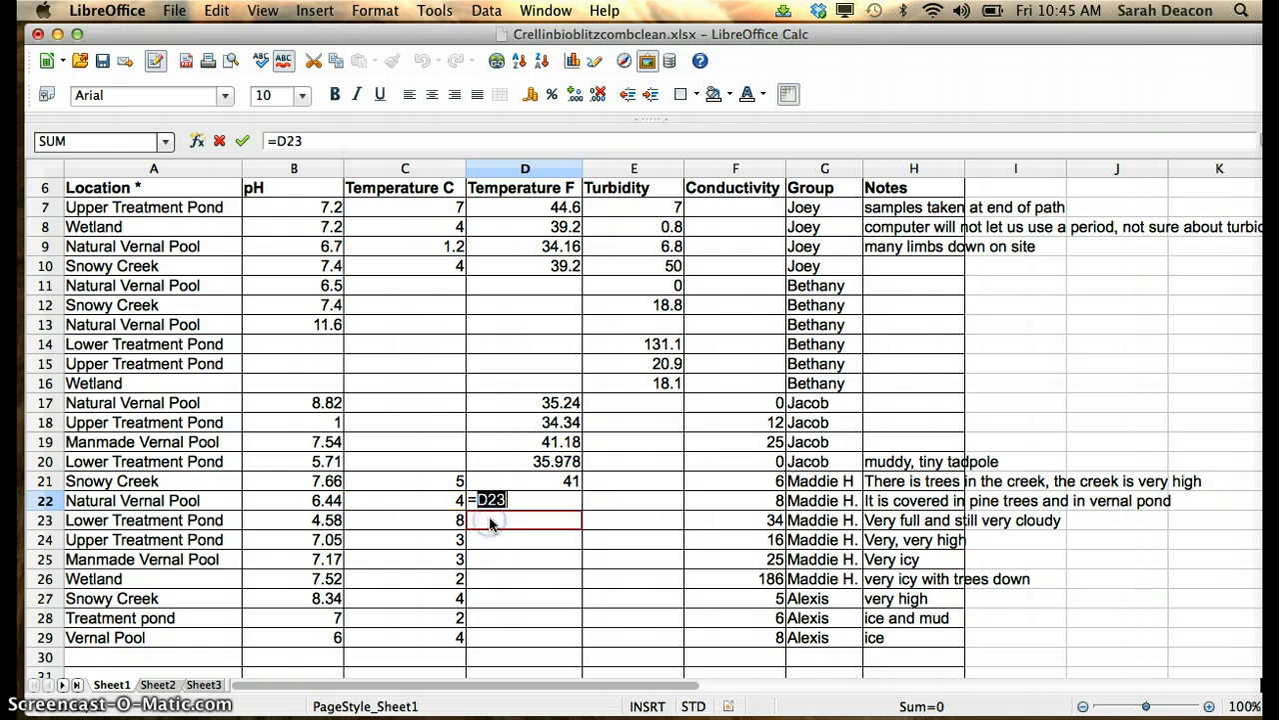
{"action": "left_click", "coordinate": [444, 505]}
{"action": "left_click", "coordinate": [490, 539]}
{"action": "left_click", "coordinate": [437, 502]}
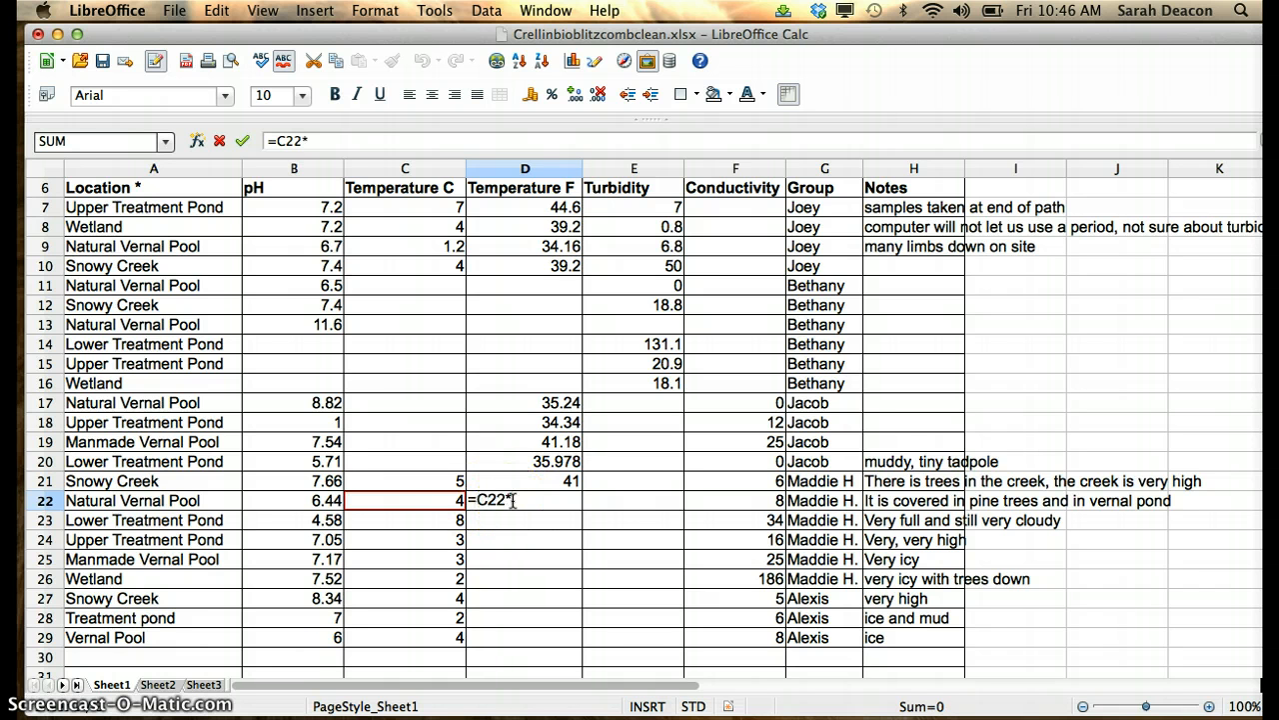
{"action": "left_click", "coordinate": [492, 501]}
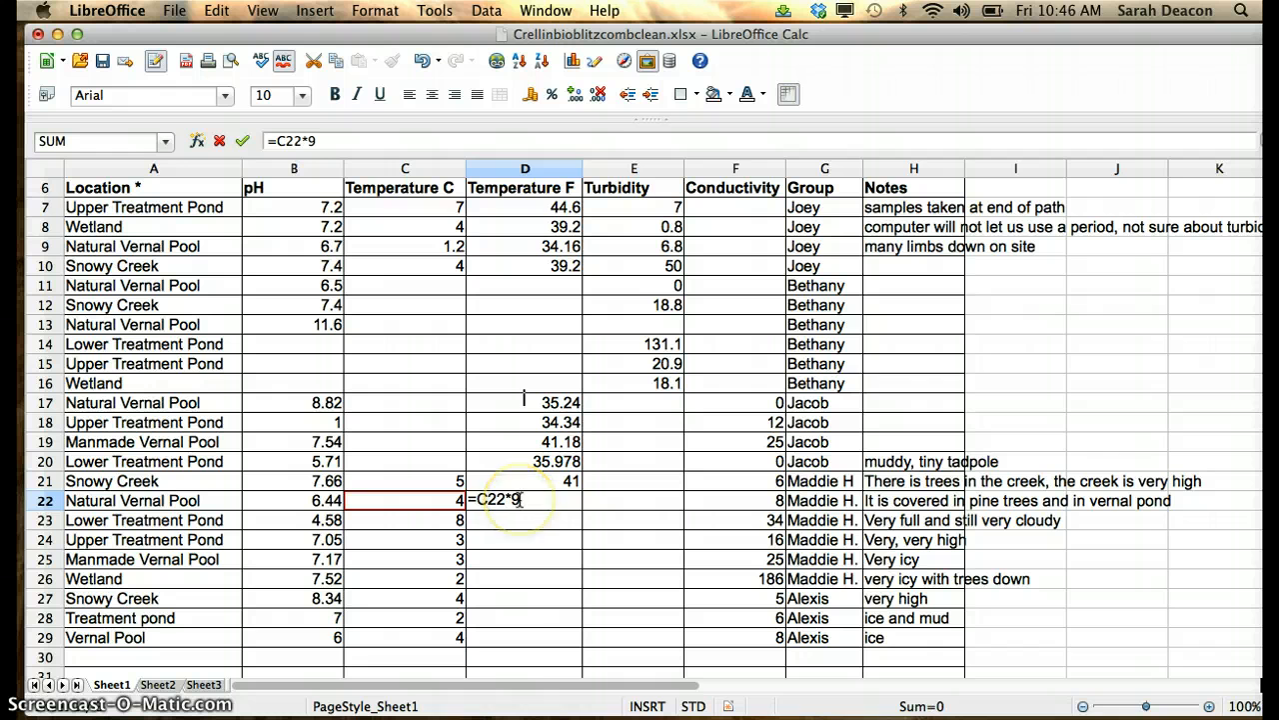
{"action": "left_click", "coordinate": [478, 500]}
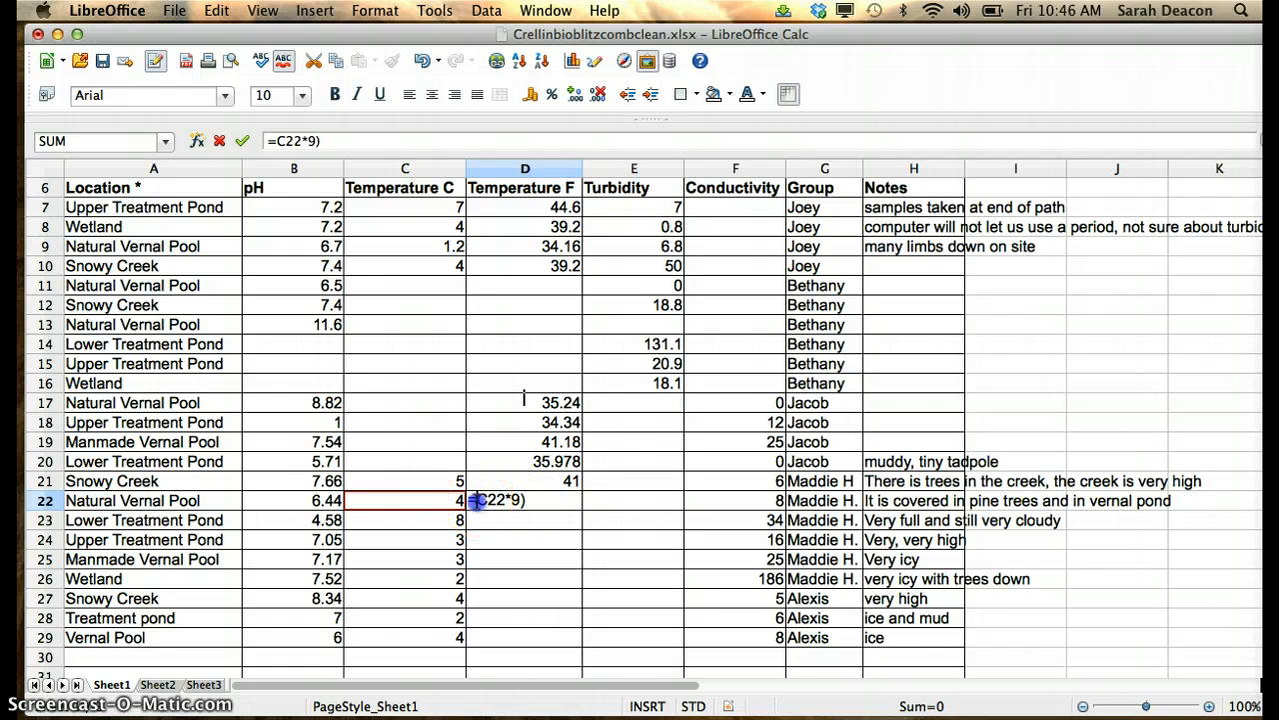
{"action": "type", "text": "("}
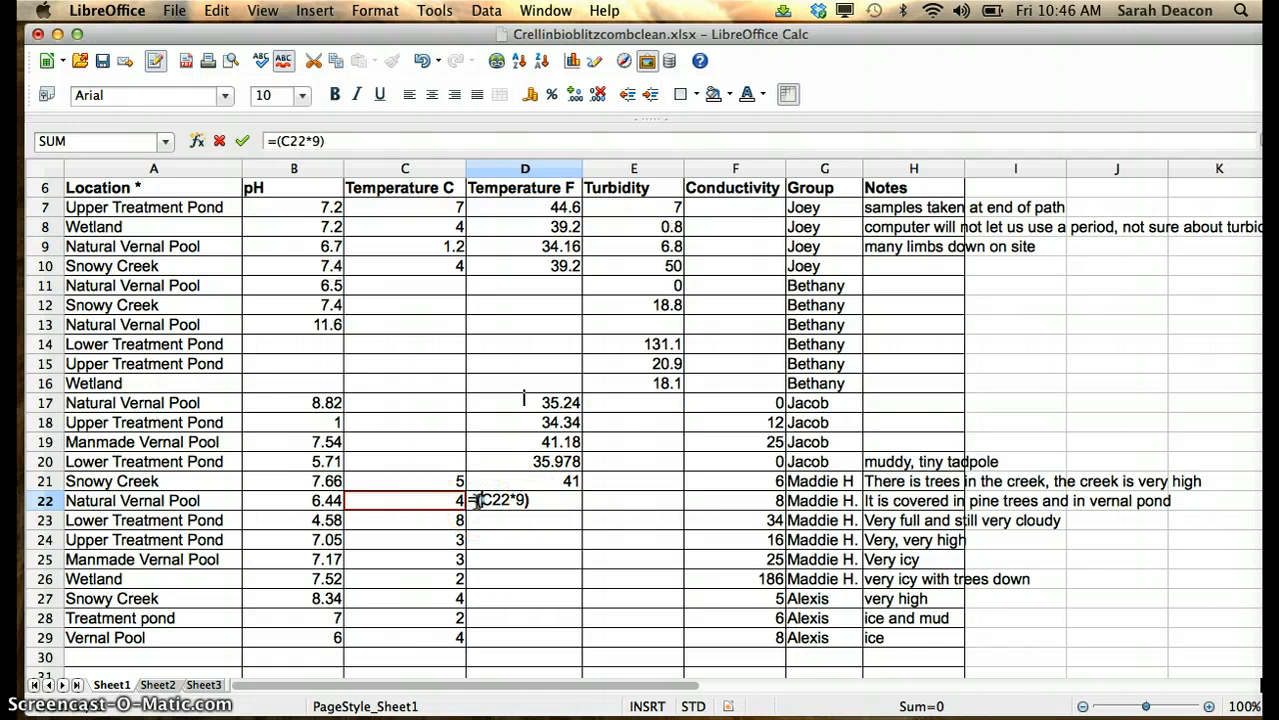
{"action": "left_click", "coordinate": [530, 499]}
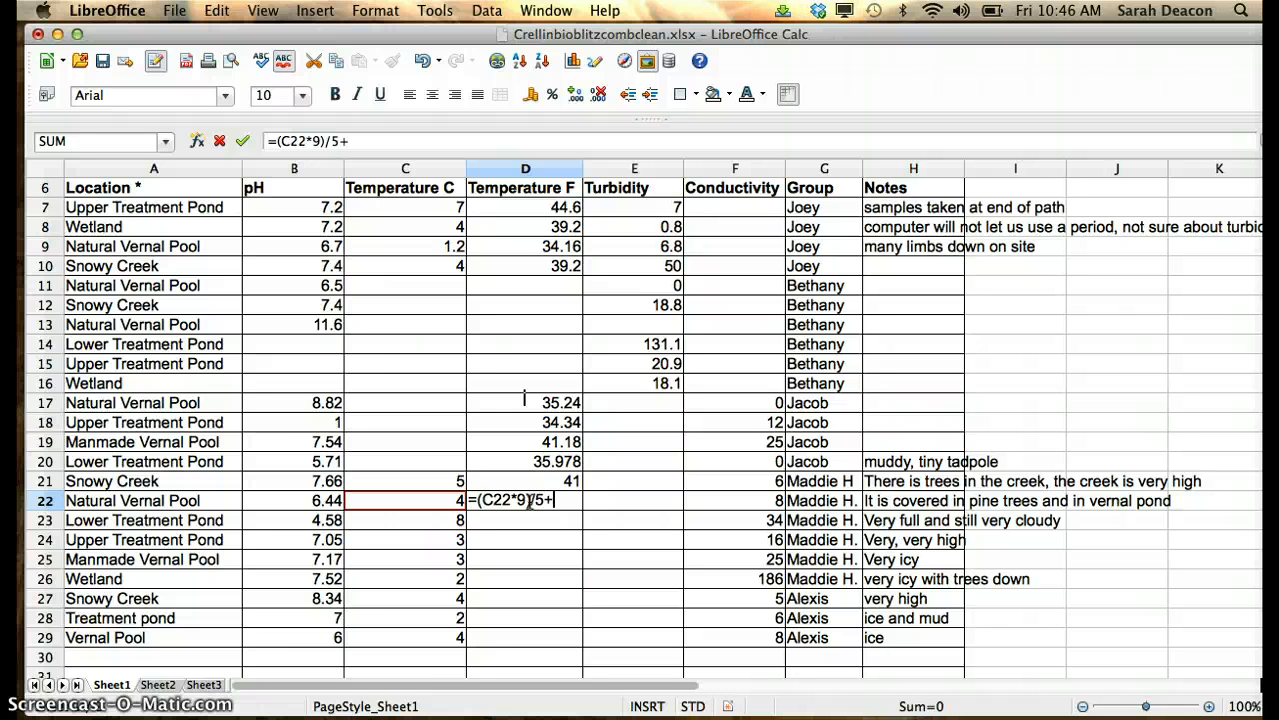
{"action": "key", "text": "Return"}
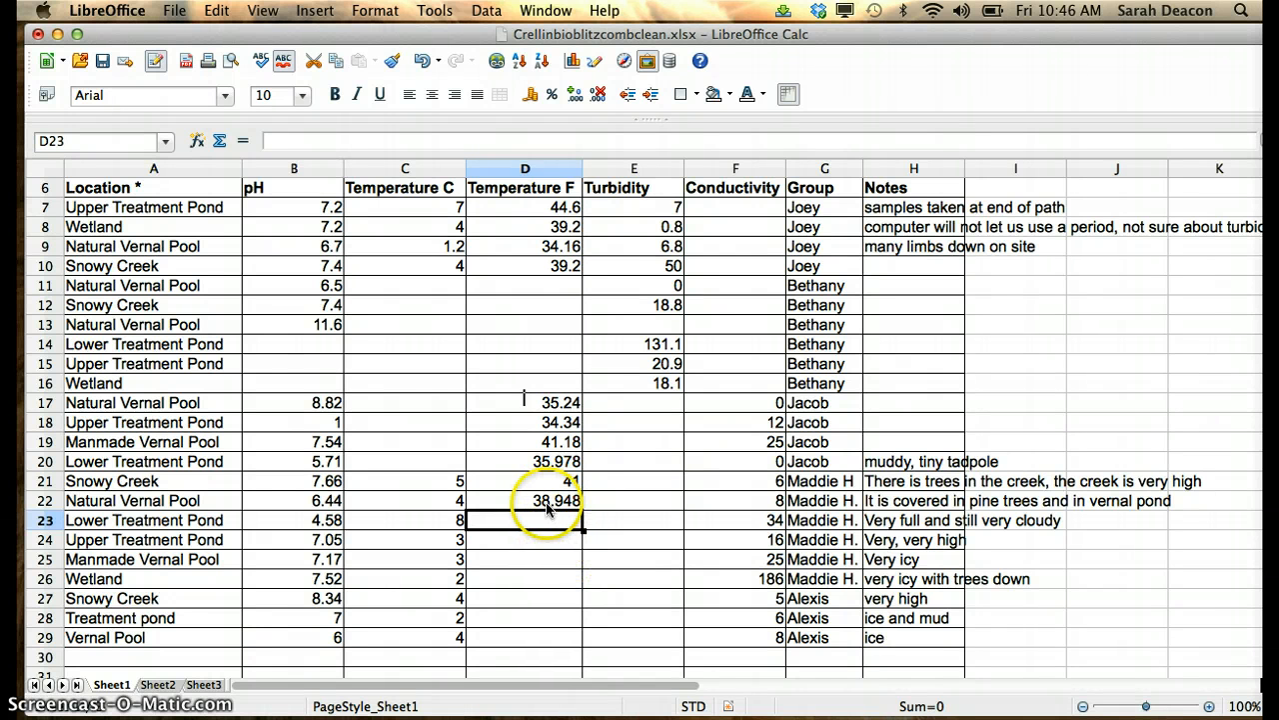
Step: Format the Fahrenheit result in D22 to display as a whole number with no decimal places
{"action": "left_click", "coordinate": [453, 503]}
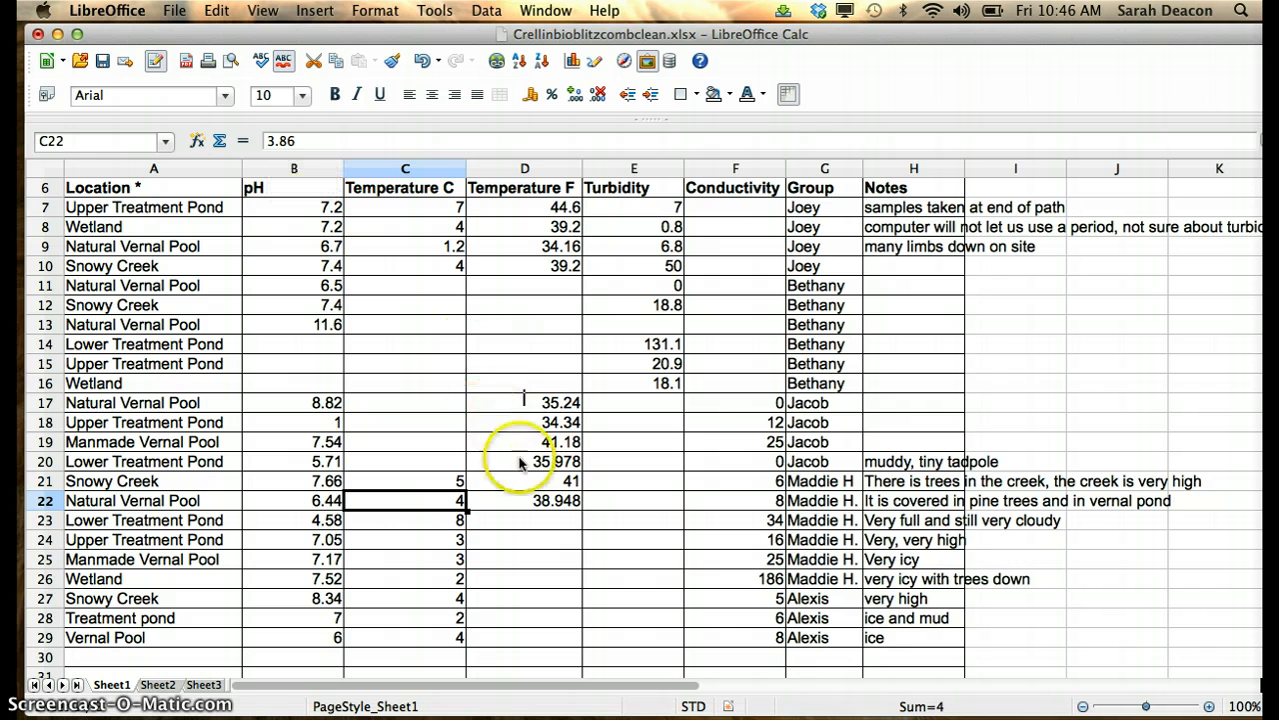
{"action": "left_click", "coordinate": [553, 503]}
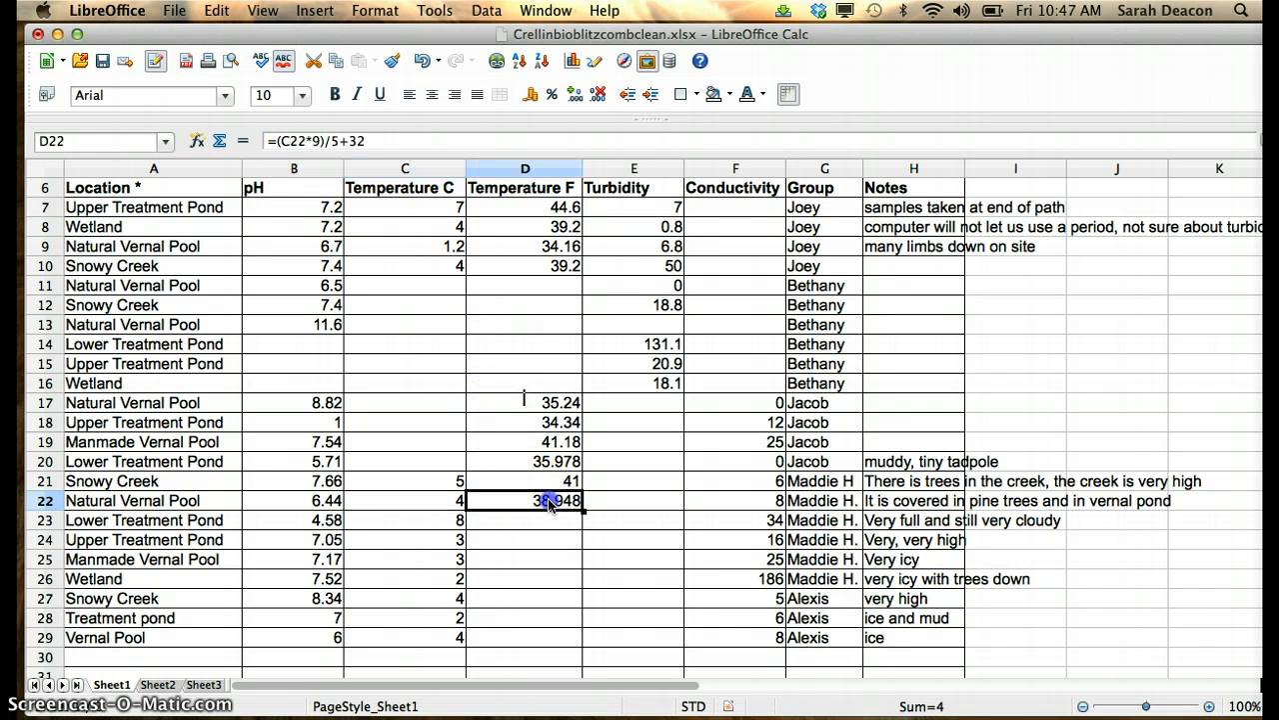
{"action": "left_click", "coordinate": [597, 96]}
{"action": "left_click", "coordinate": [597, 96]}
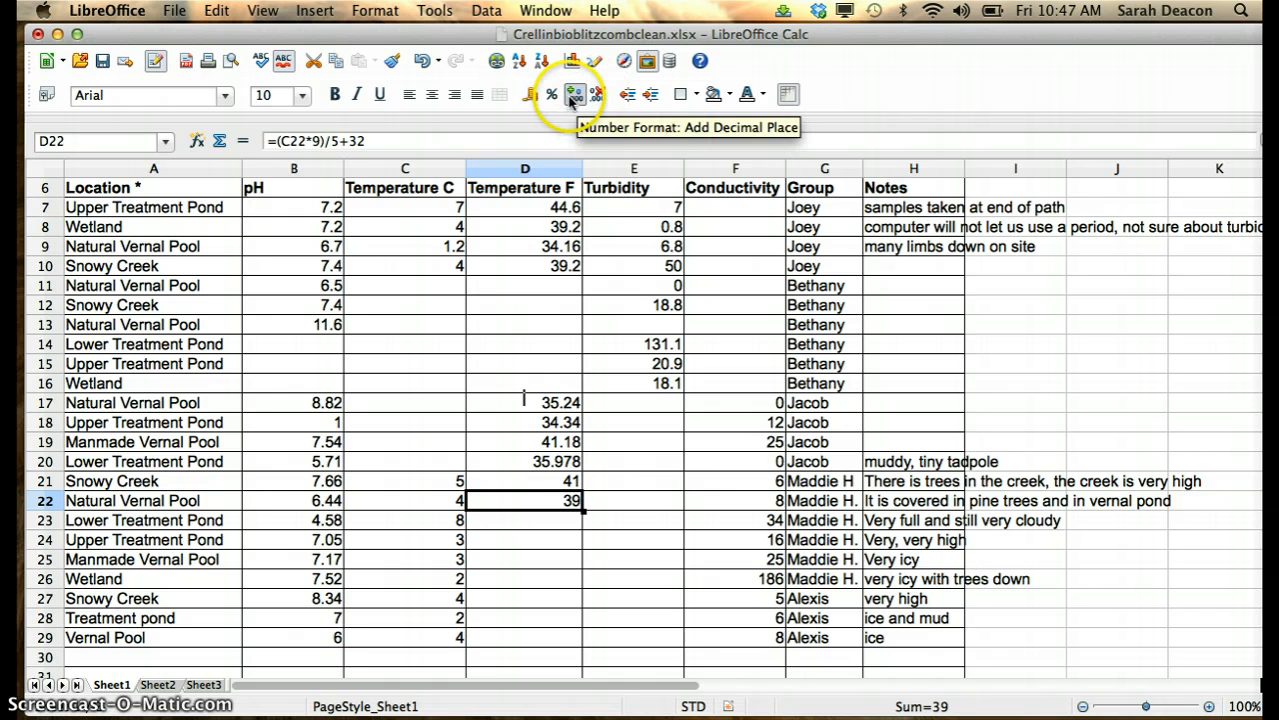
{"action": "left_click", "coordinate": [576, 96]}
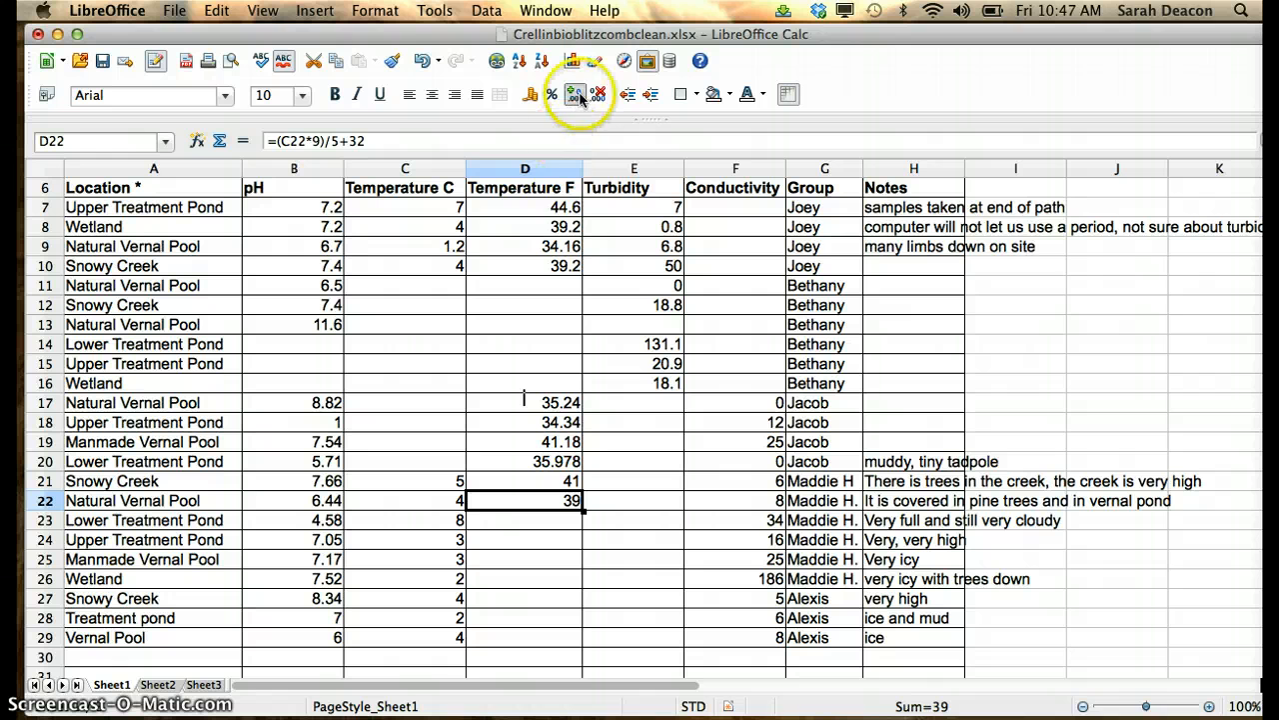
Step: Show the Fahrenheit result in D22 with three decimal places again
{"action": "left_click", "coordinate": [578, 96]}
{"action": "left_click", "coordinate": [578, 96]}
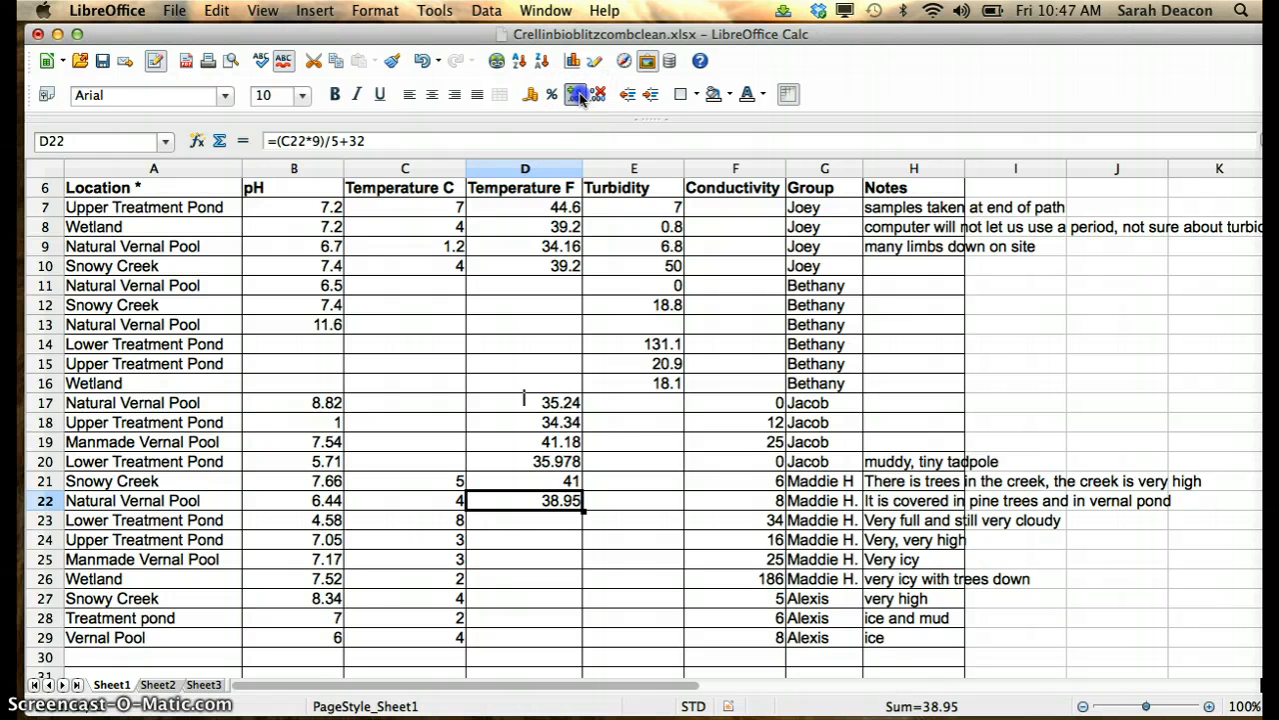
{"action": "left_click", "coordinate": [549, 518]}
{"action": "left_click", "coordinate": [547, 481]}
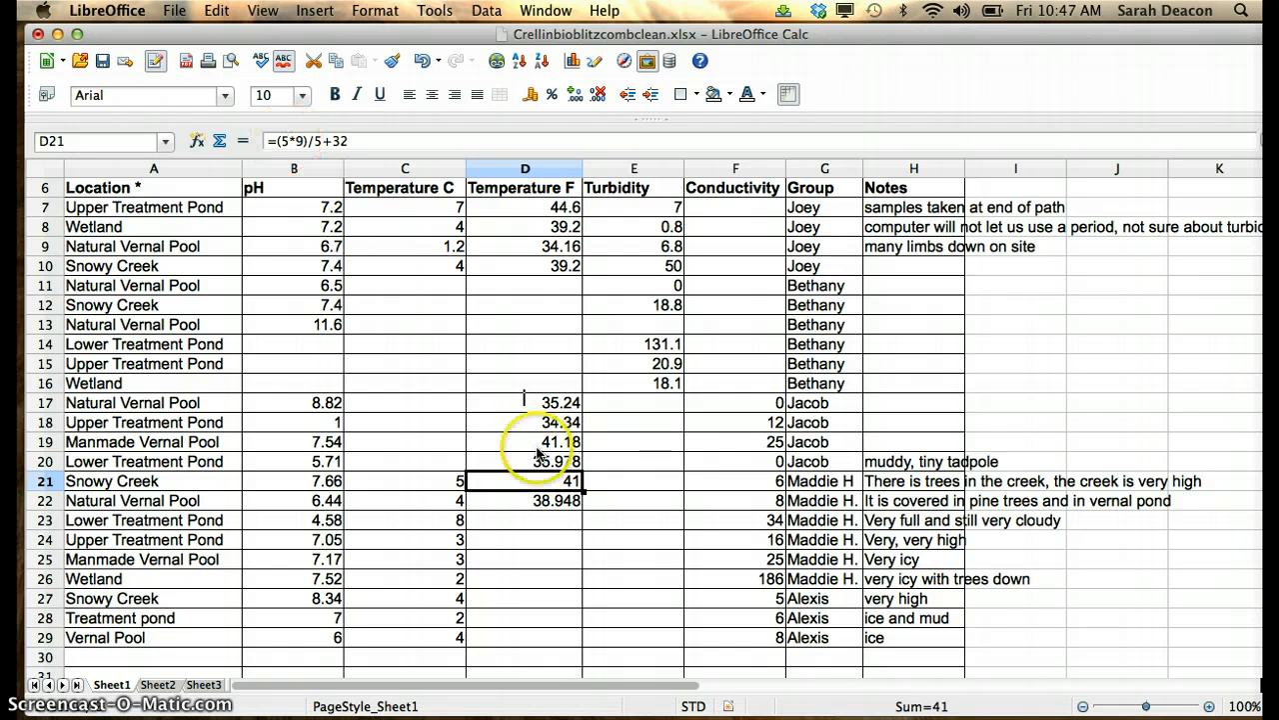
Step: Enter the conversion formula =(C23*9)/5+32 in D23 for the Lower Treatment Pond row
{"action": "left_click", "coordinate": [548, 520]}
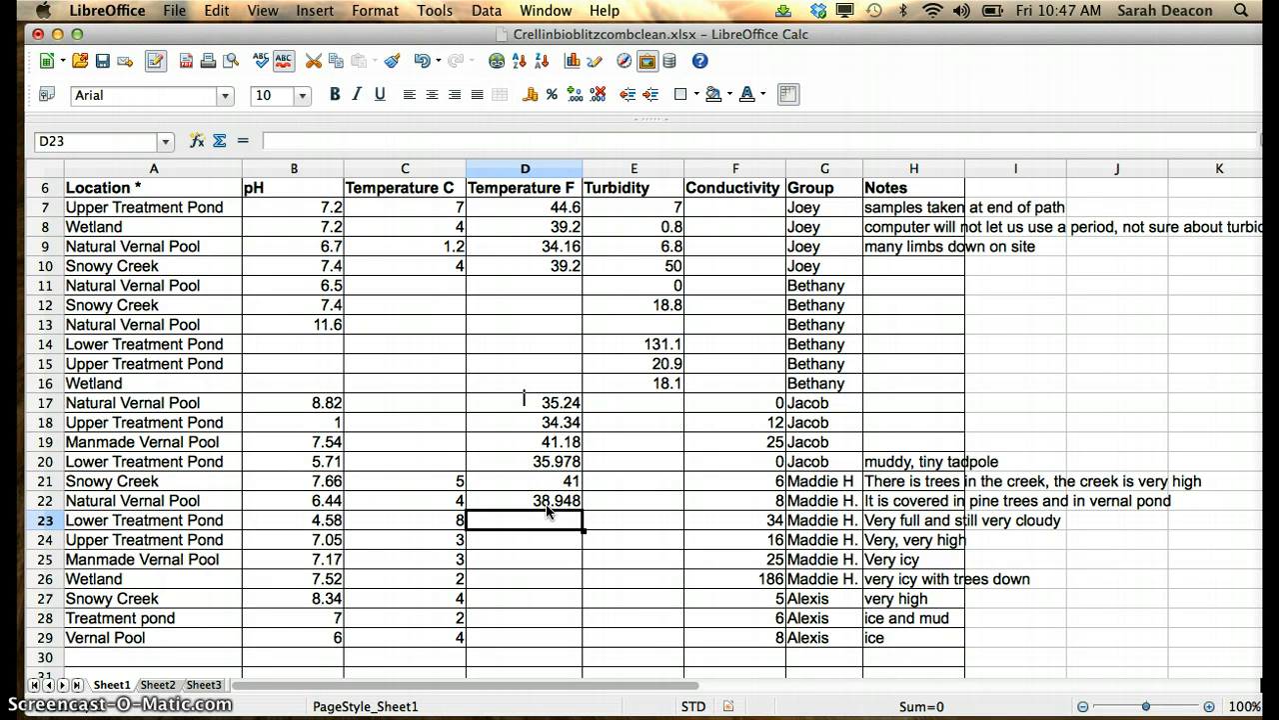
{"action": "type", "text": "=("}
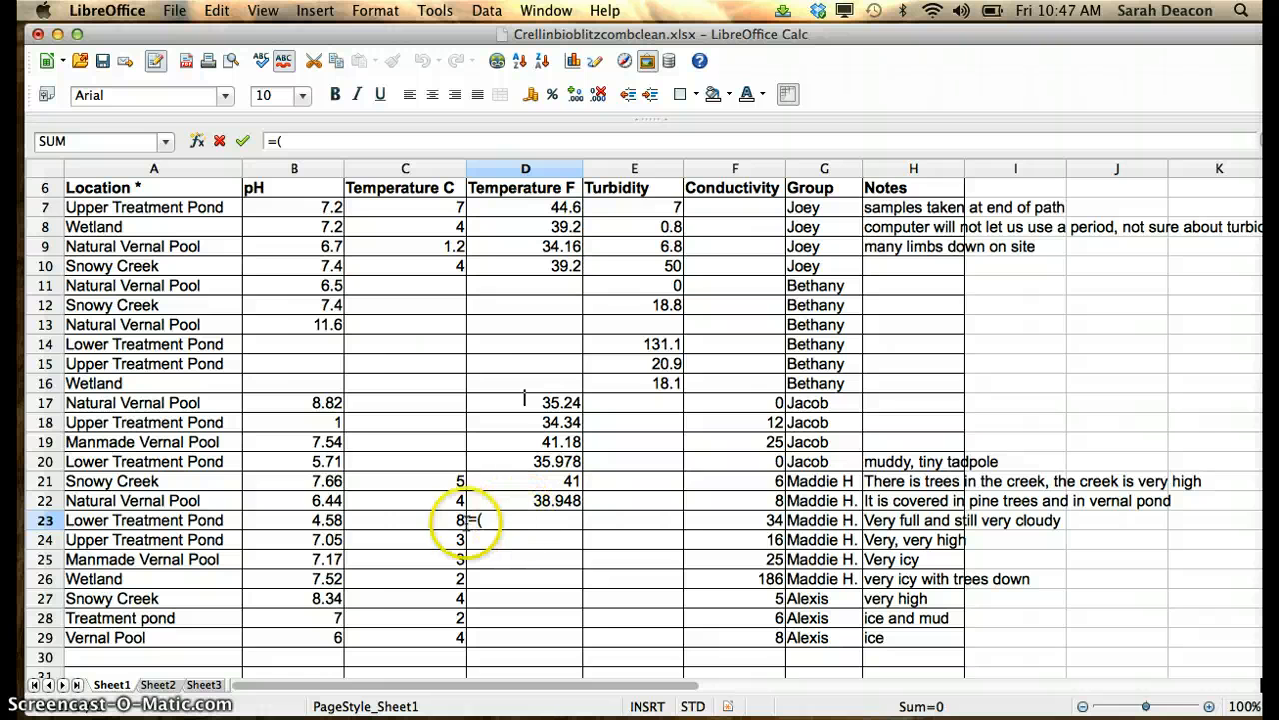
{"action": "left_click", "coordinate": [461, 521]}
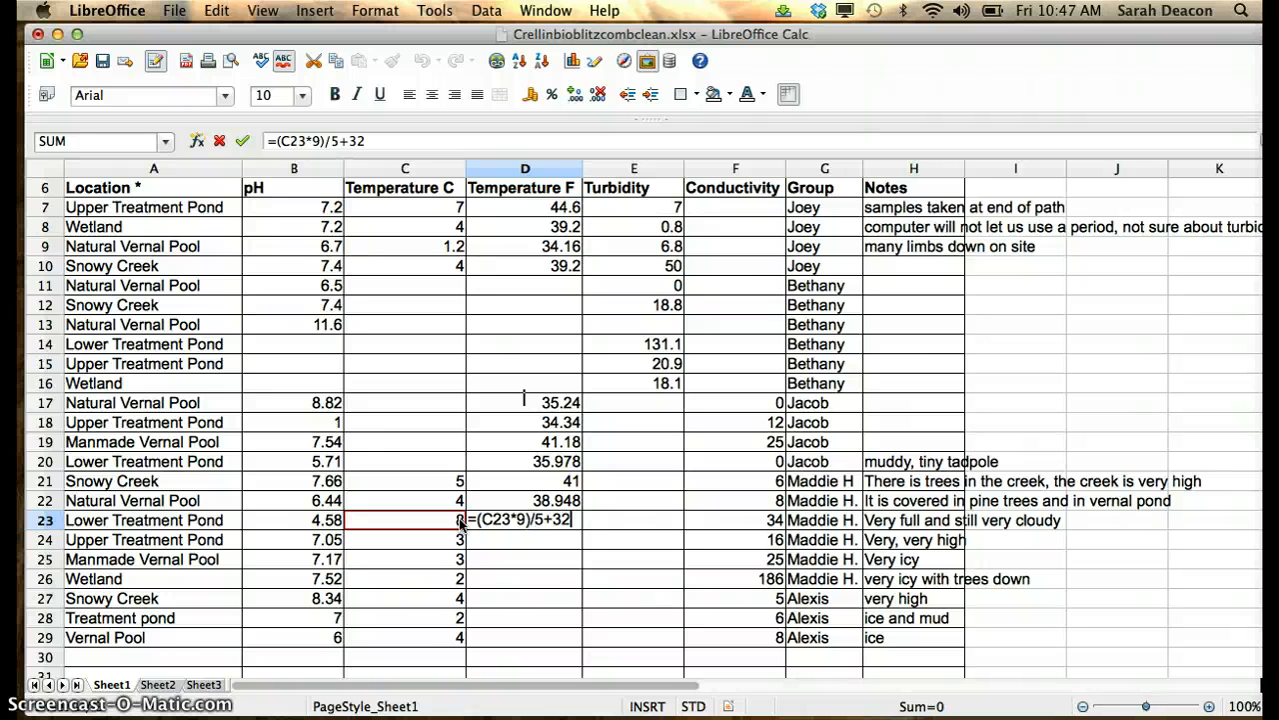
{"action": "key", "text": "Return"}
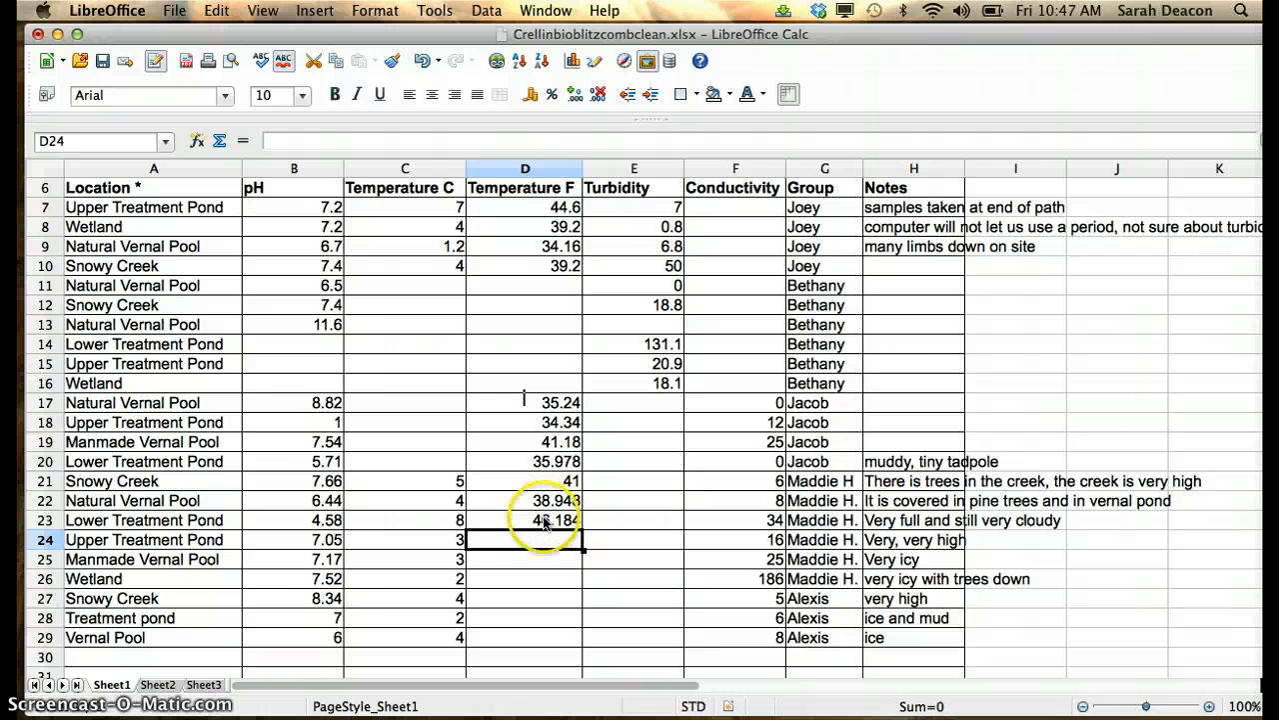
Step: Fill the D23 conversion formula down through D29 and check the cell references in D23, D24 and D25
{"action": "left_click", "coordinate": [544, 522]}
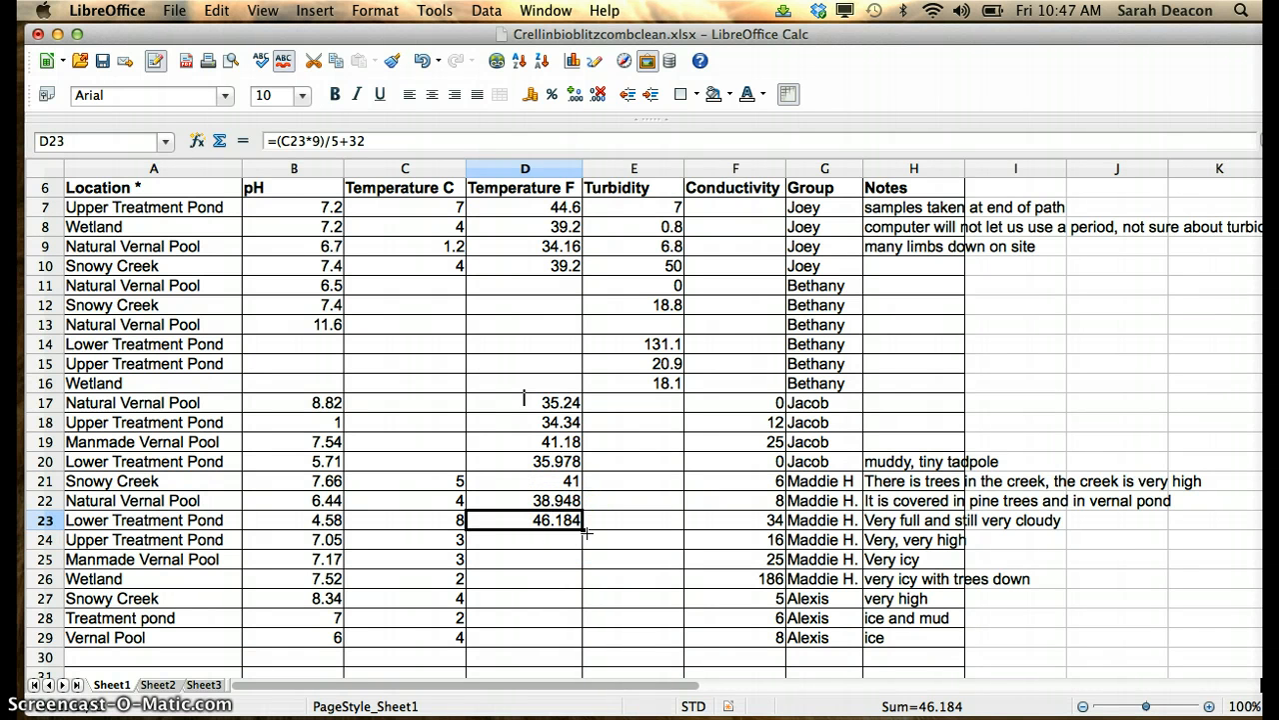
{"action": "left_click_drag", "start_coordinate": [584, 530], "coordinate": [573, 640]}
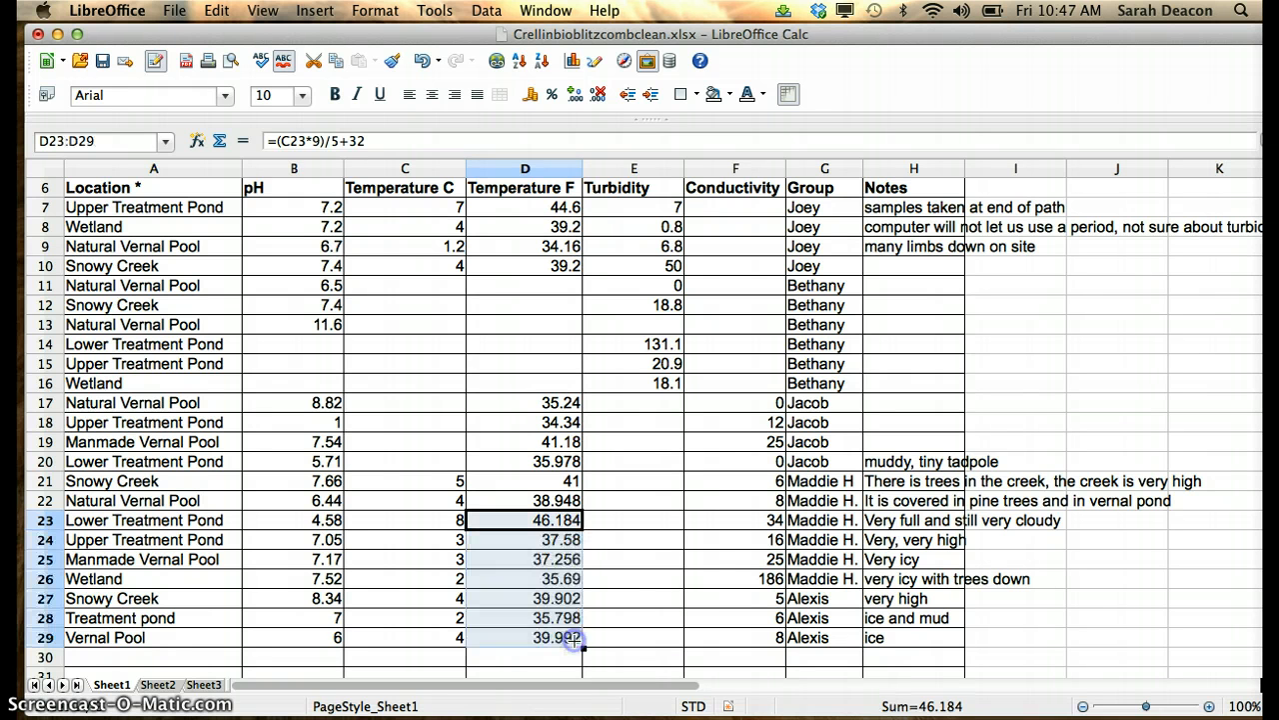
{"action": "key", "text": "Return"}
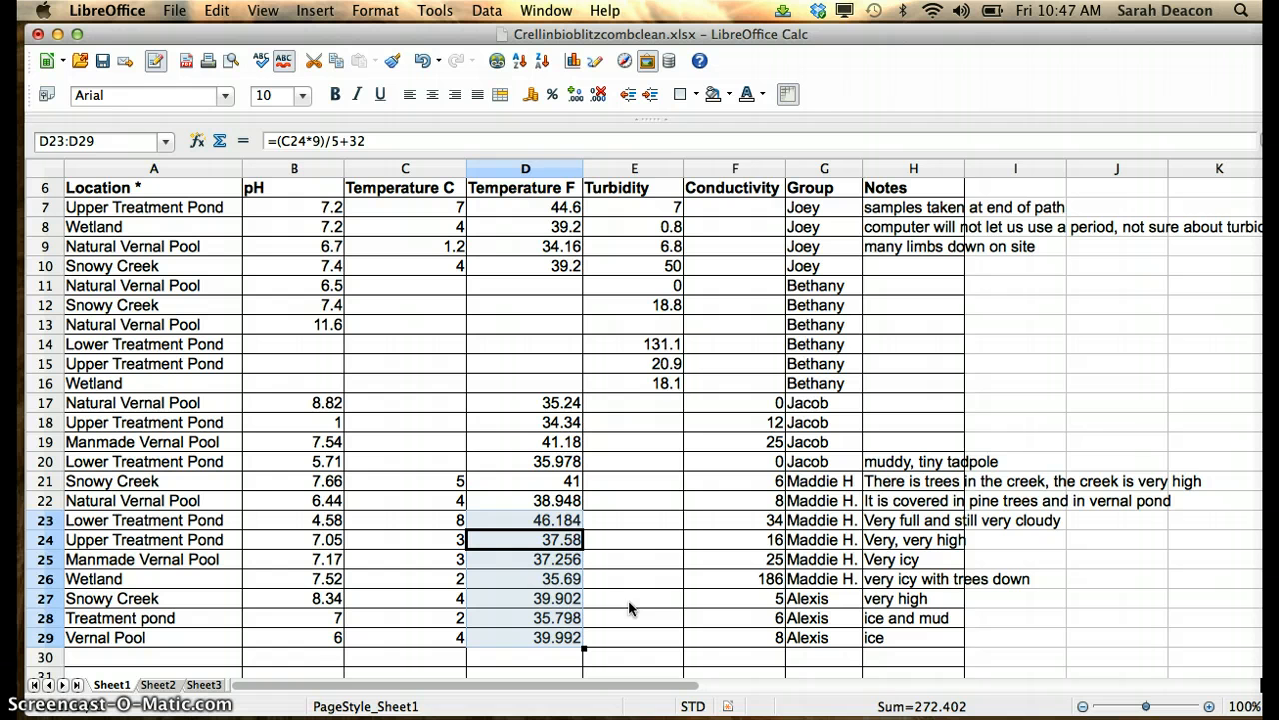
{"action": "left_click", "coordinate": [591, 578]}
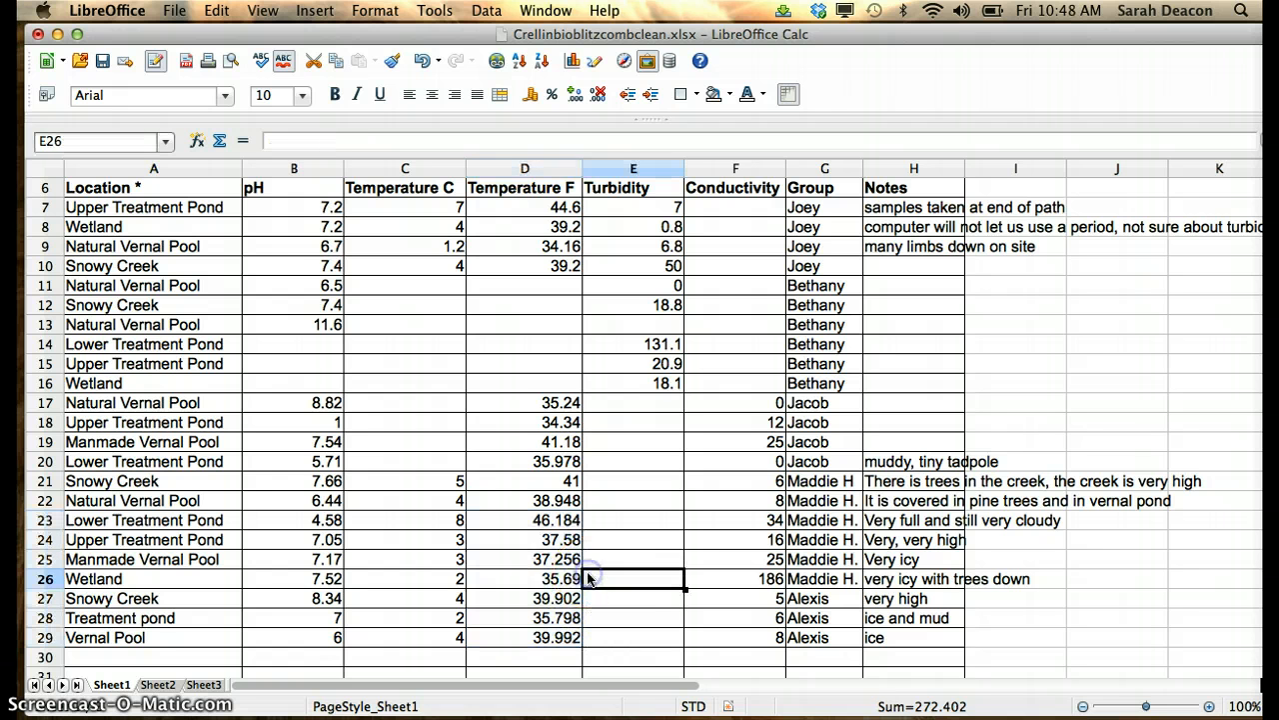
{"action": "left_click", "coordinate": [545, 520]}
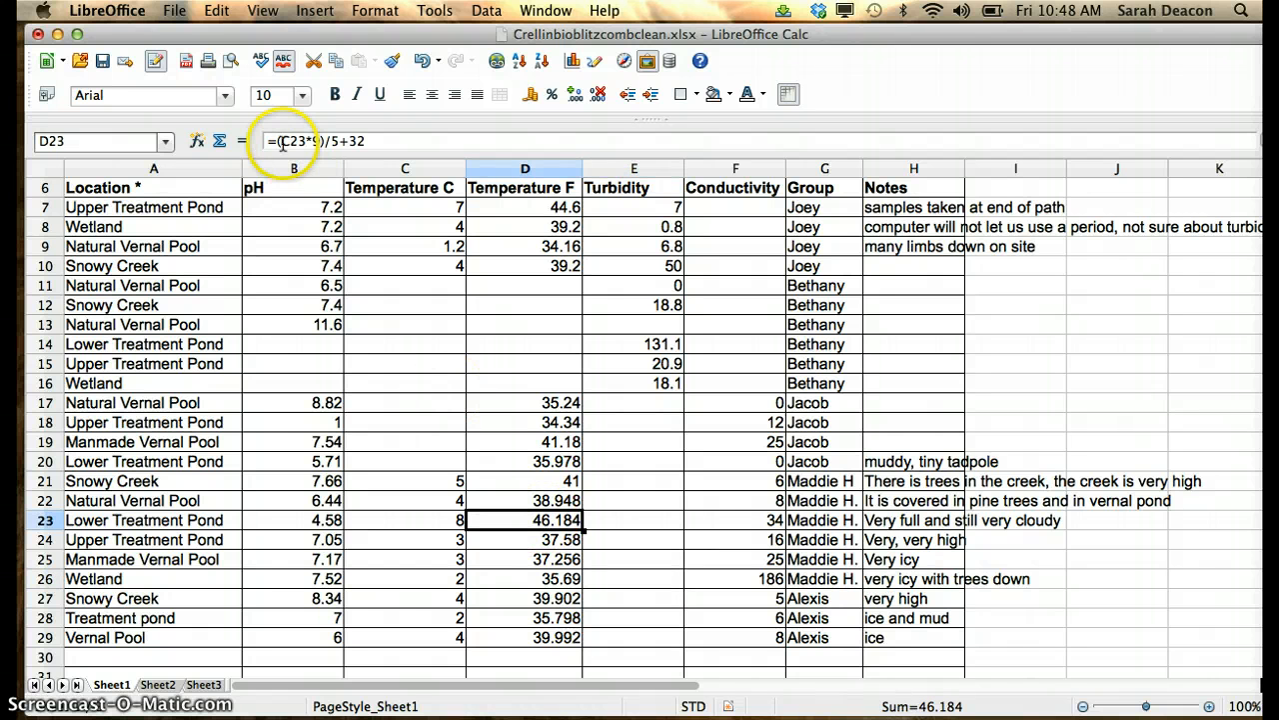
{"action": "left_click", "coordinate": [548, 539]}
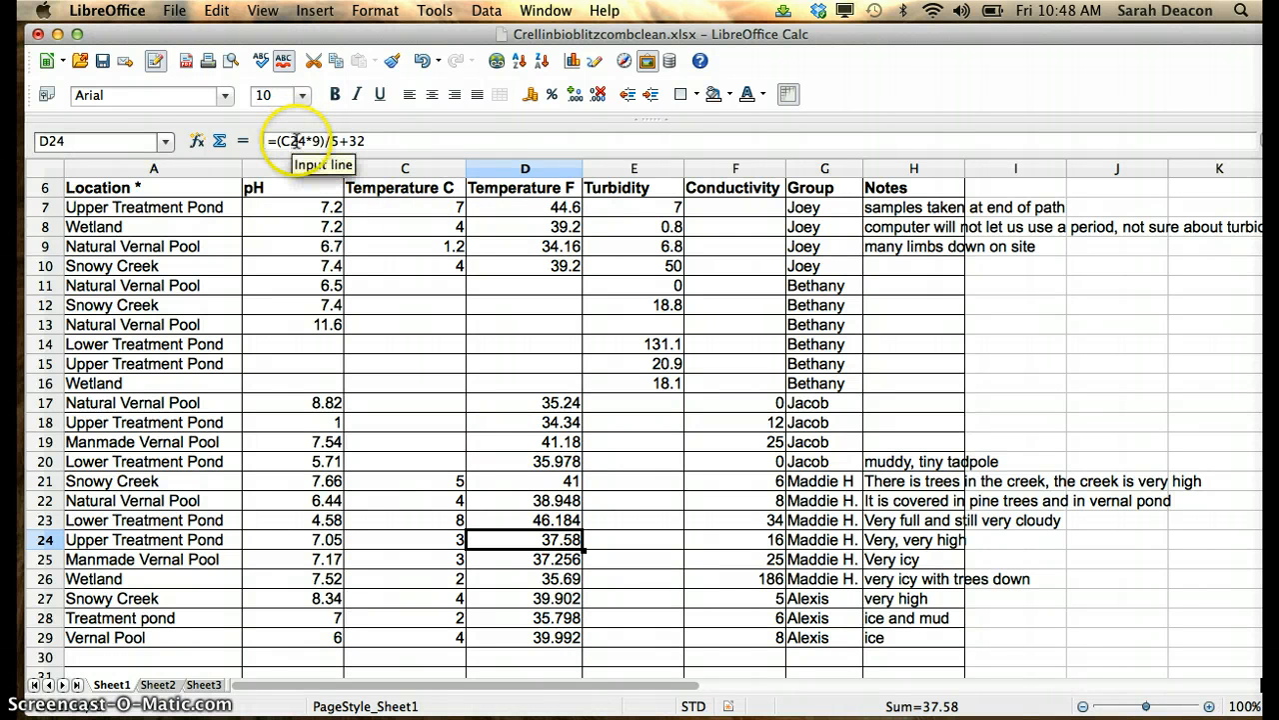
{"action": "left_click", "coordinate": [544, 560]}
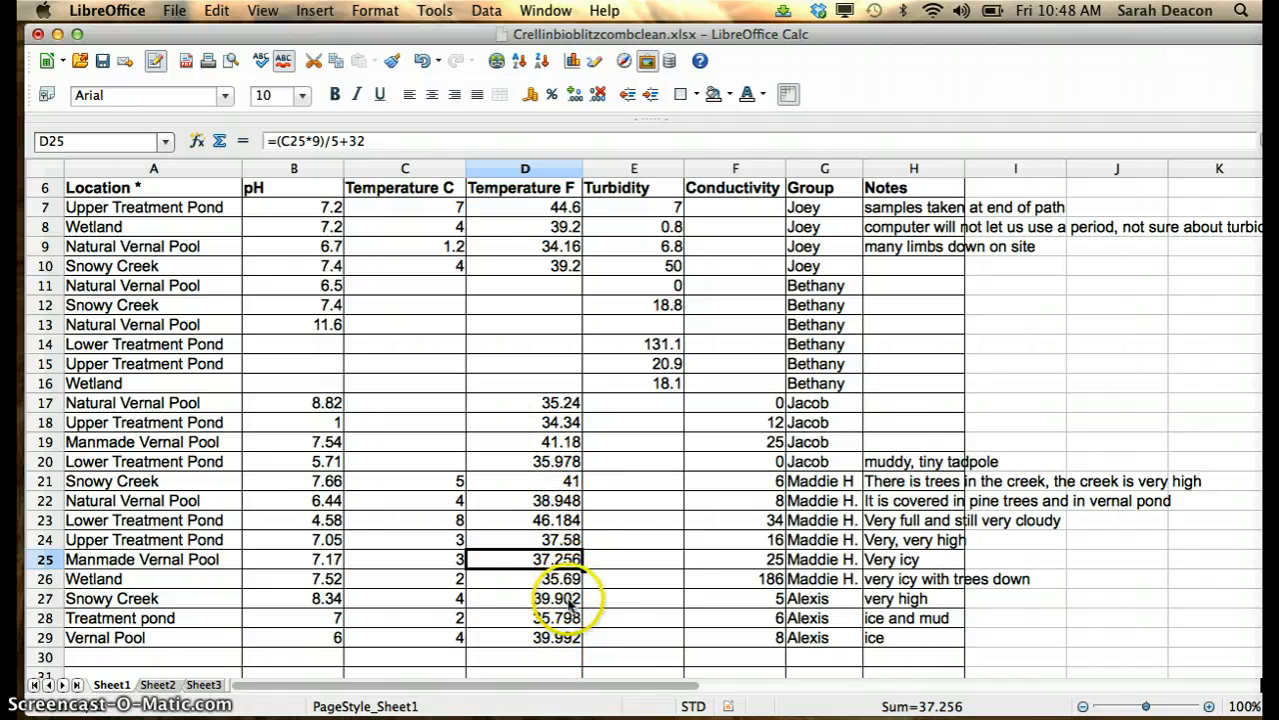
Step: Format the Fahrenheit temperatures in D22:D29 to display as whole numbers with no decimal places
{"action": "left_click", "coordinate": [572, 500]}
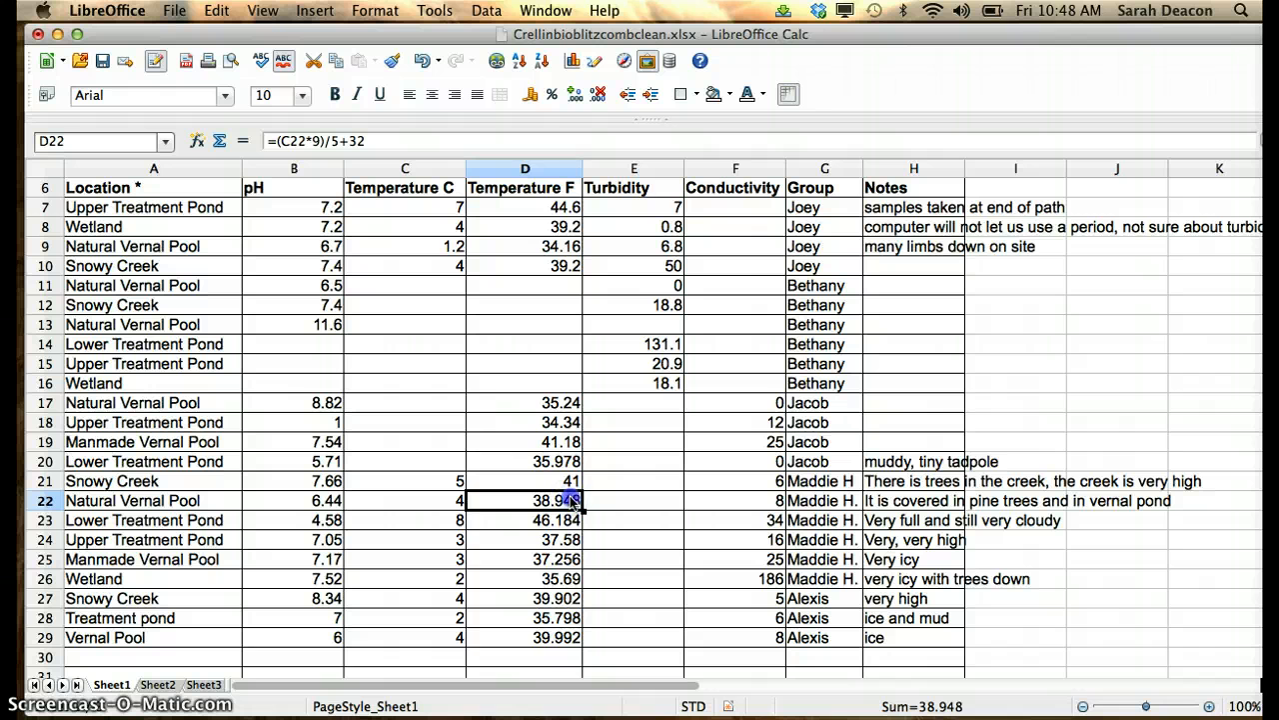
{"action": "left_click_drag", "start_coordinate": [572, 499], "coordinate": [562, 637]}
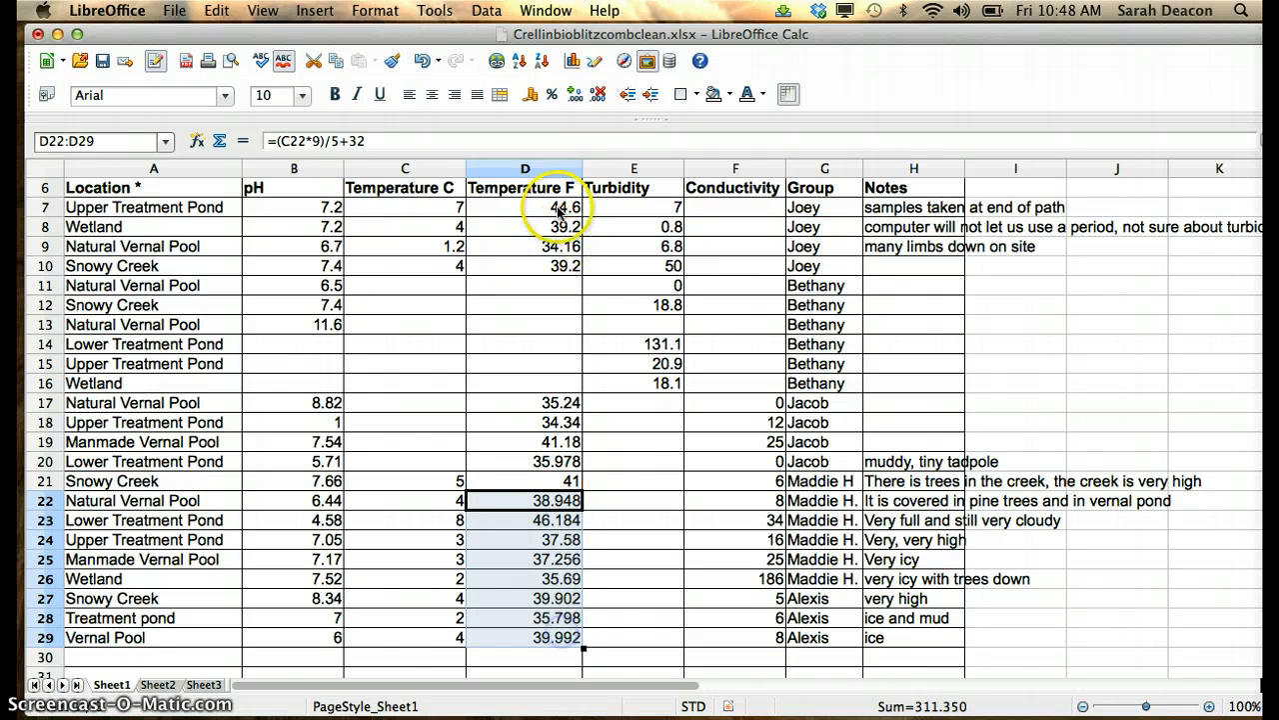
{"action": "left_click", "coordinate": [598, 97]}
{"action": "left_click", "coordinate": [599, 98]}
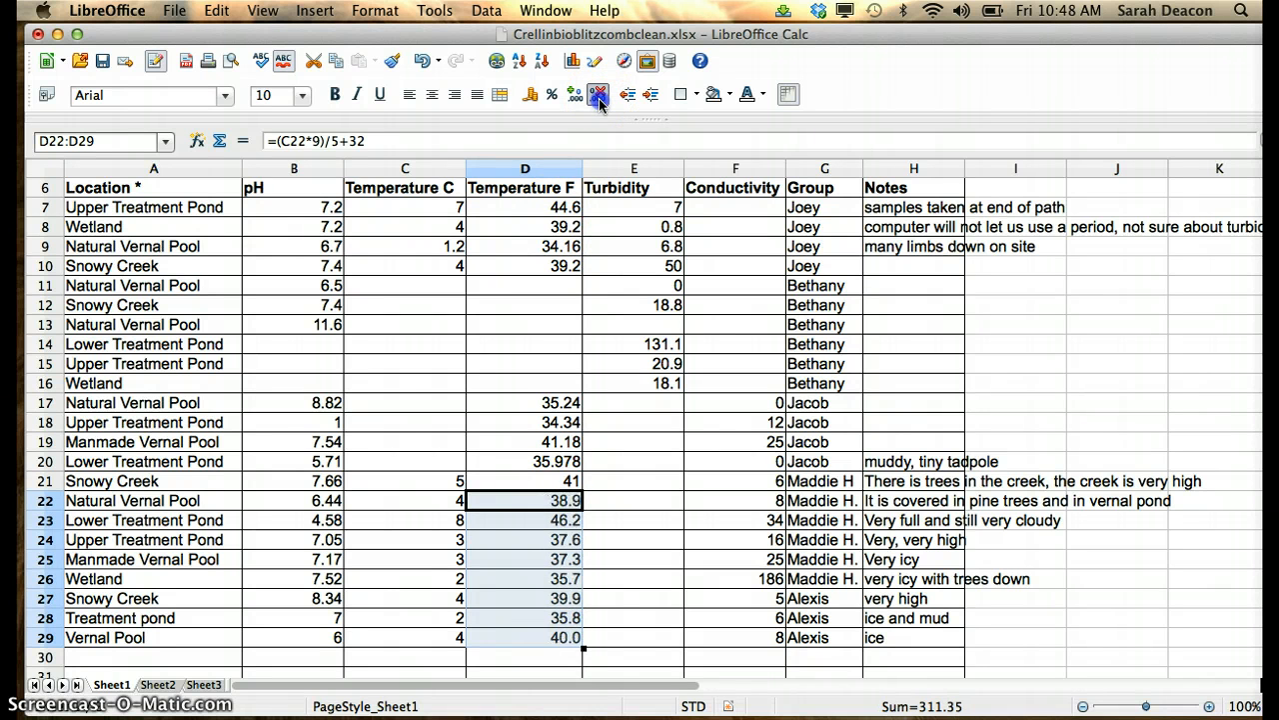
{"action": "left_click", "coordinate": [599, 98]}
{"action": "left_click", "coordinate": [650, 479]}
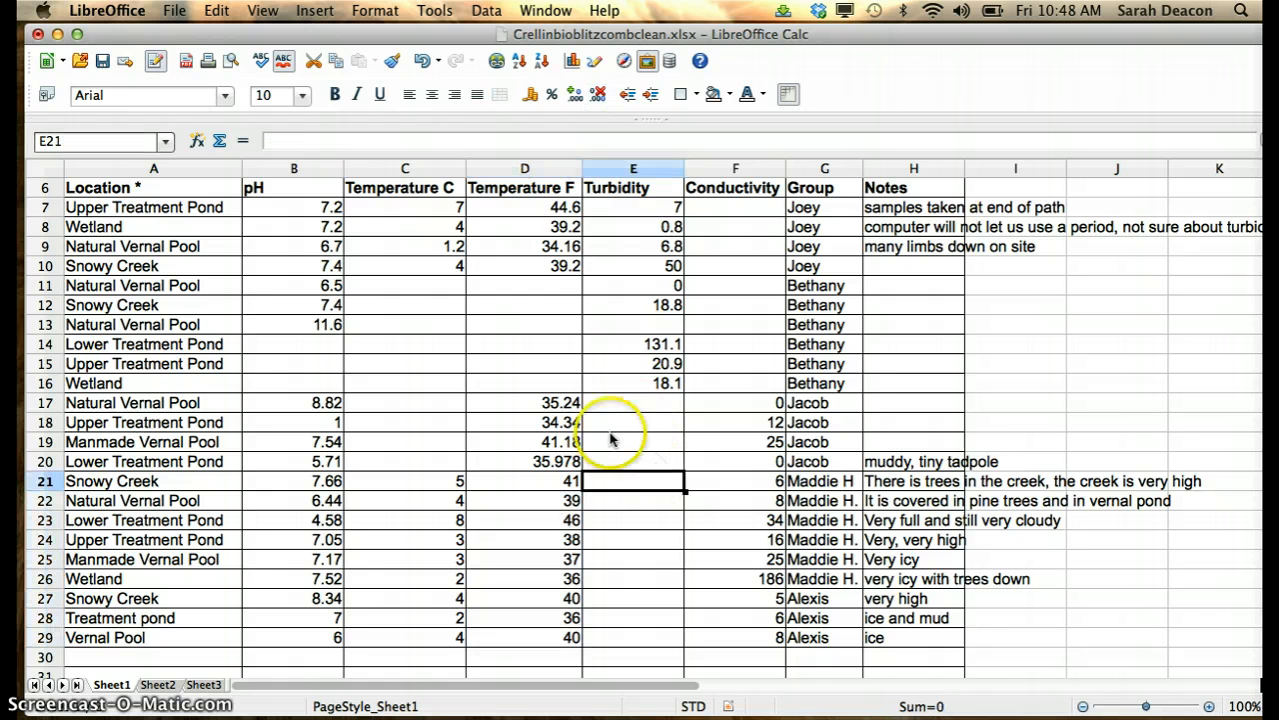
Step: Format the remaining Fahrenheit temperatures in D17:D20 and D7:D10 to display as whole numbers
{"action": "left_click_drag", "start_coordinate": [557, 405], "coordinate": [559, 461]}
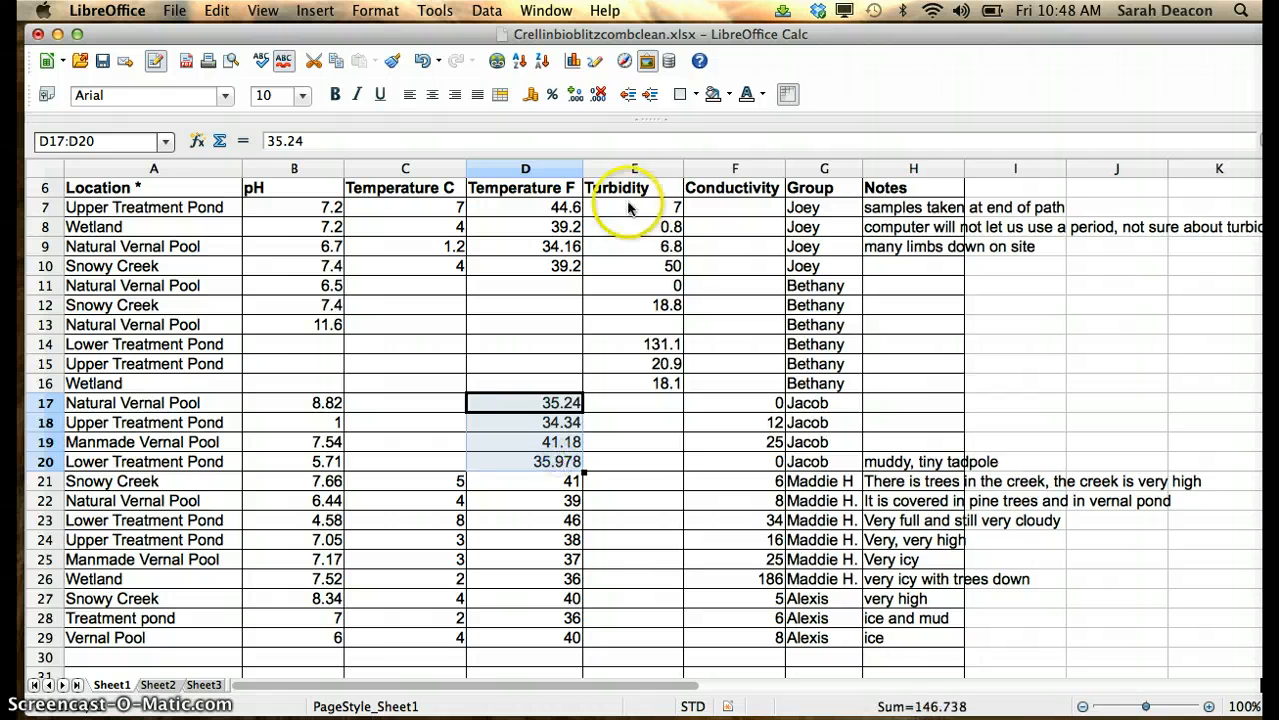
{"action": "left_click", "coordinate": [598, 94]}
{"action": "left_click", "coordinate": [598, 93]}
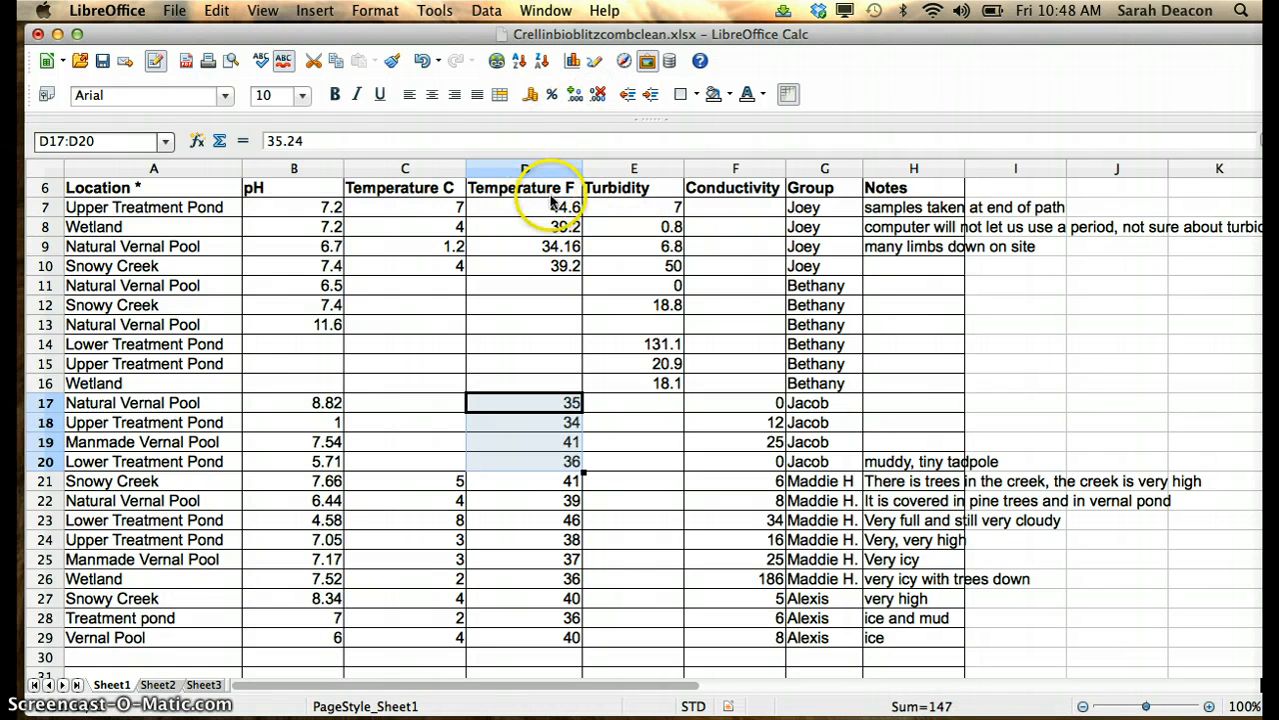
{"action": "left_click_drag", "start_coordinate": [556, 207], "coordinate": [558, 264]}
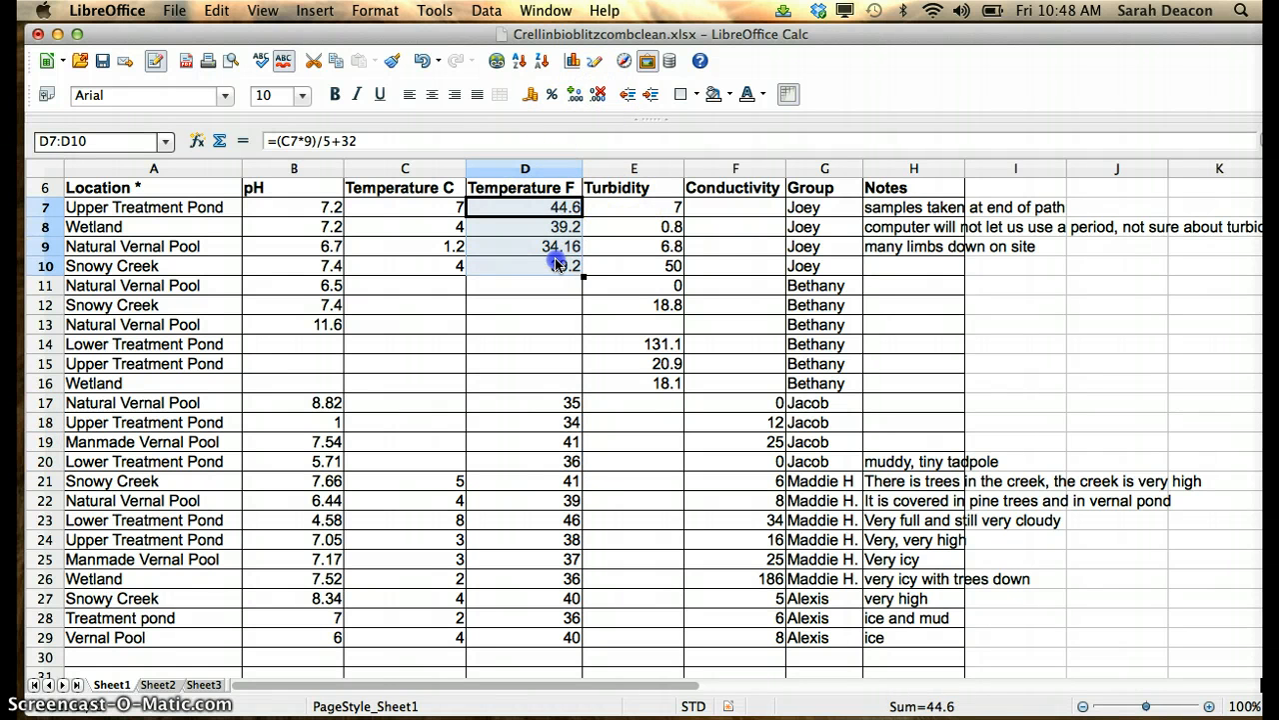
{"action": "left_click", "coordinate": [598, 94]}
Step: Try to remove the decimal places from the whole Celsius range C7:C10 at once
{"action": "left_click_drag", "start_coordinate": [449, 211], "coordinate": [452, 265]}
{"action": "left_click", "coordinate": [598, 94]}
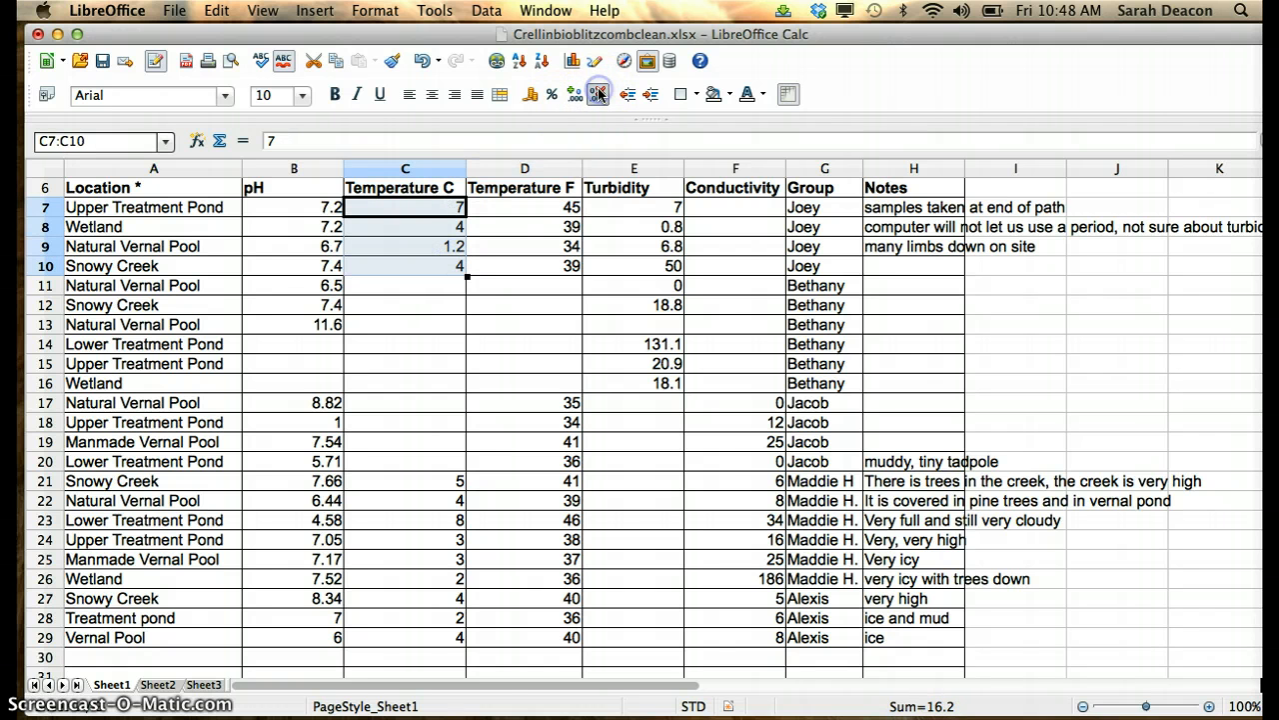
{"action": "left_click", "coordinate": [598, 93]}
{"action": "left_click", "coordinate": [508, 284]}
Step: Format the Celsius temperature in C9 alone to display as a whole number
{"action": "left_click", "coordinate": [430, 252]}
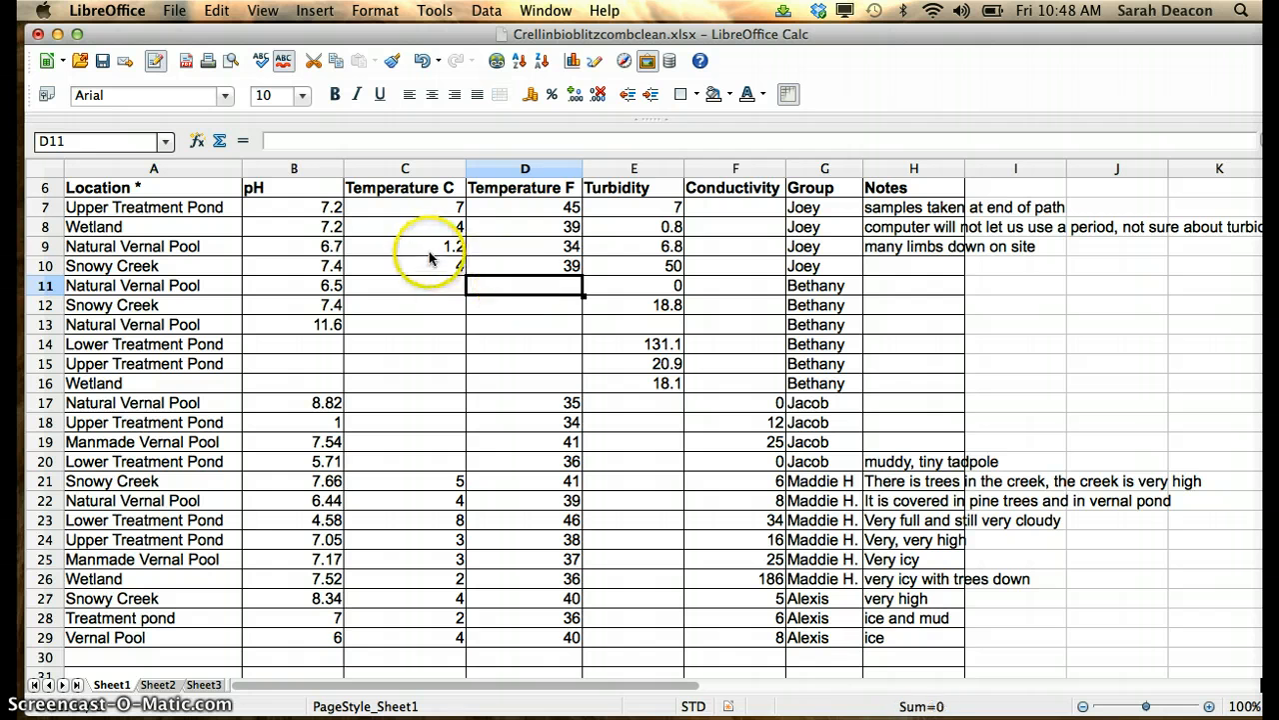
{"action": "left_click", "coordinate": [597, 94]}
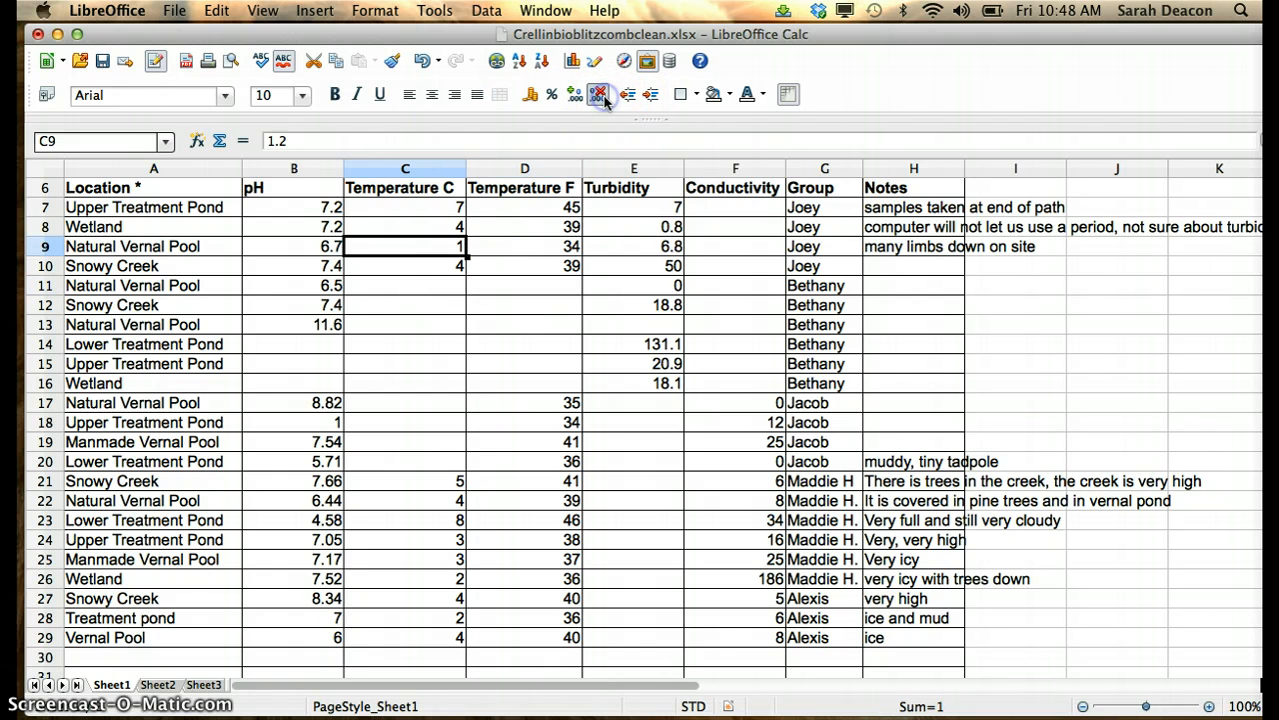
{"action": "left_click", "coordinate": [522, 363]}
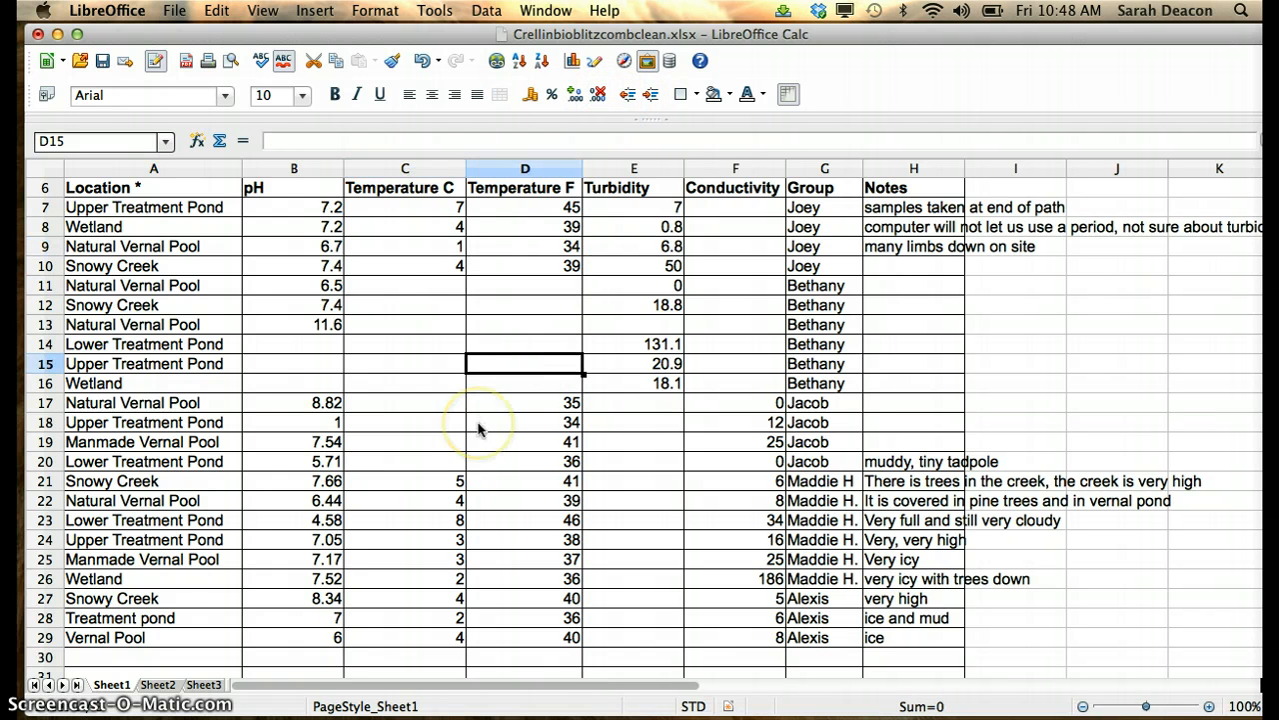